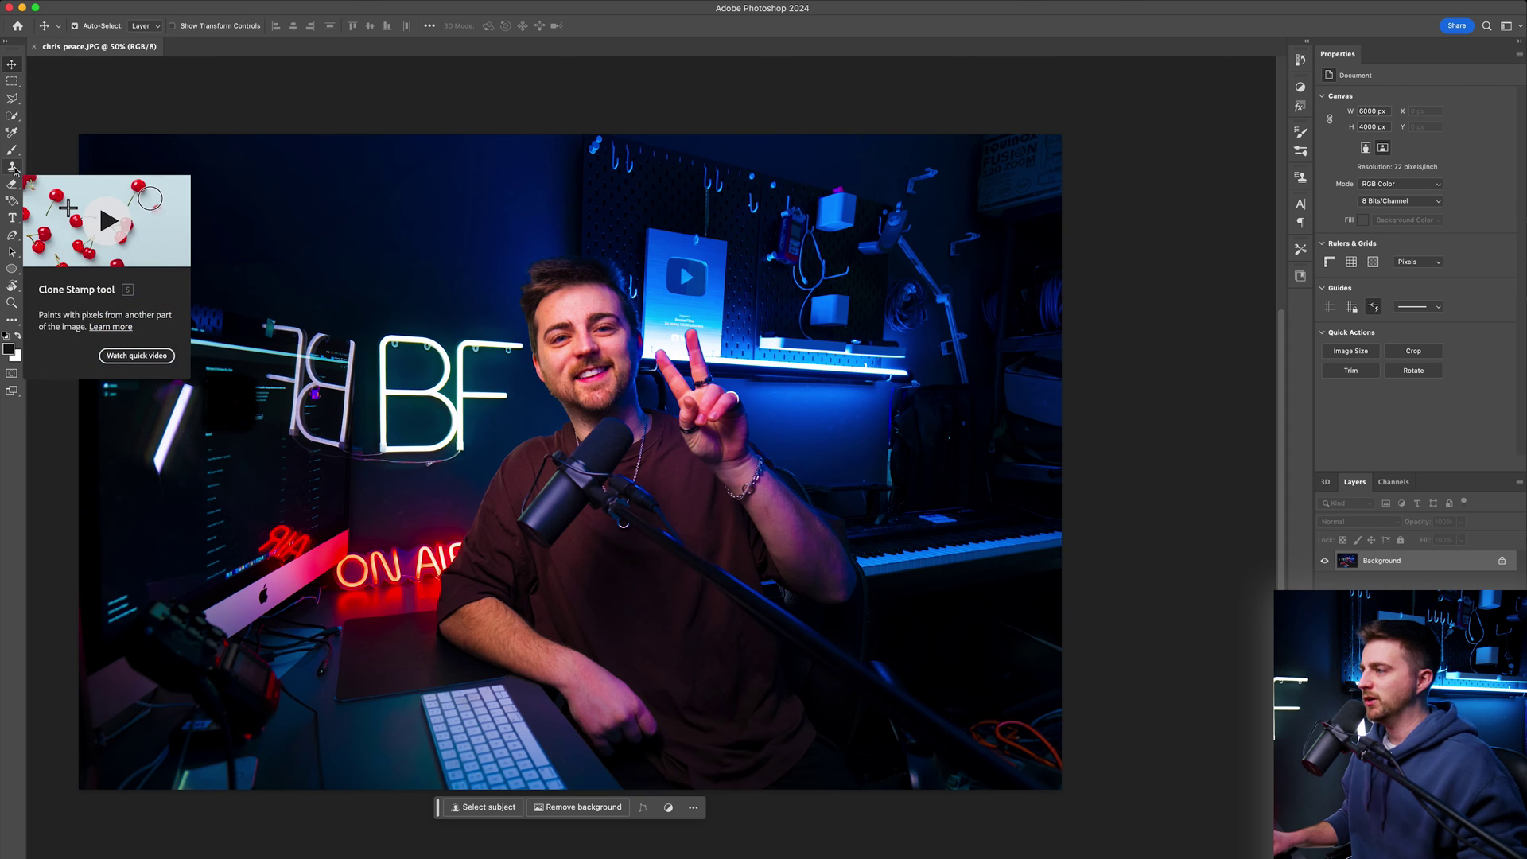
# Pick the Clone Stamp tool and set its brush to 185 px with 0% hardness
pyautogui.click(13, 167)
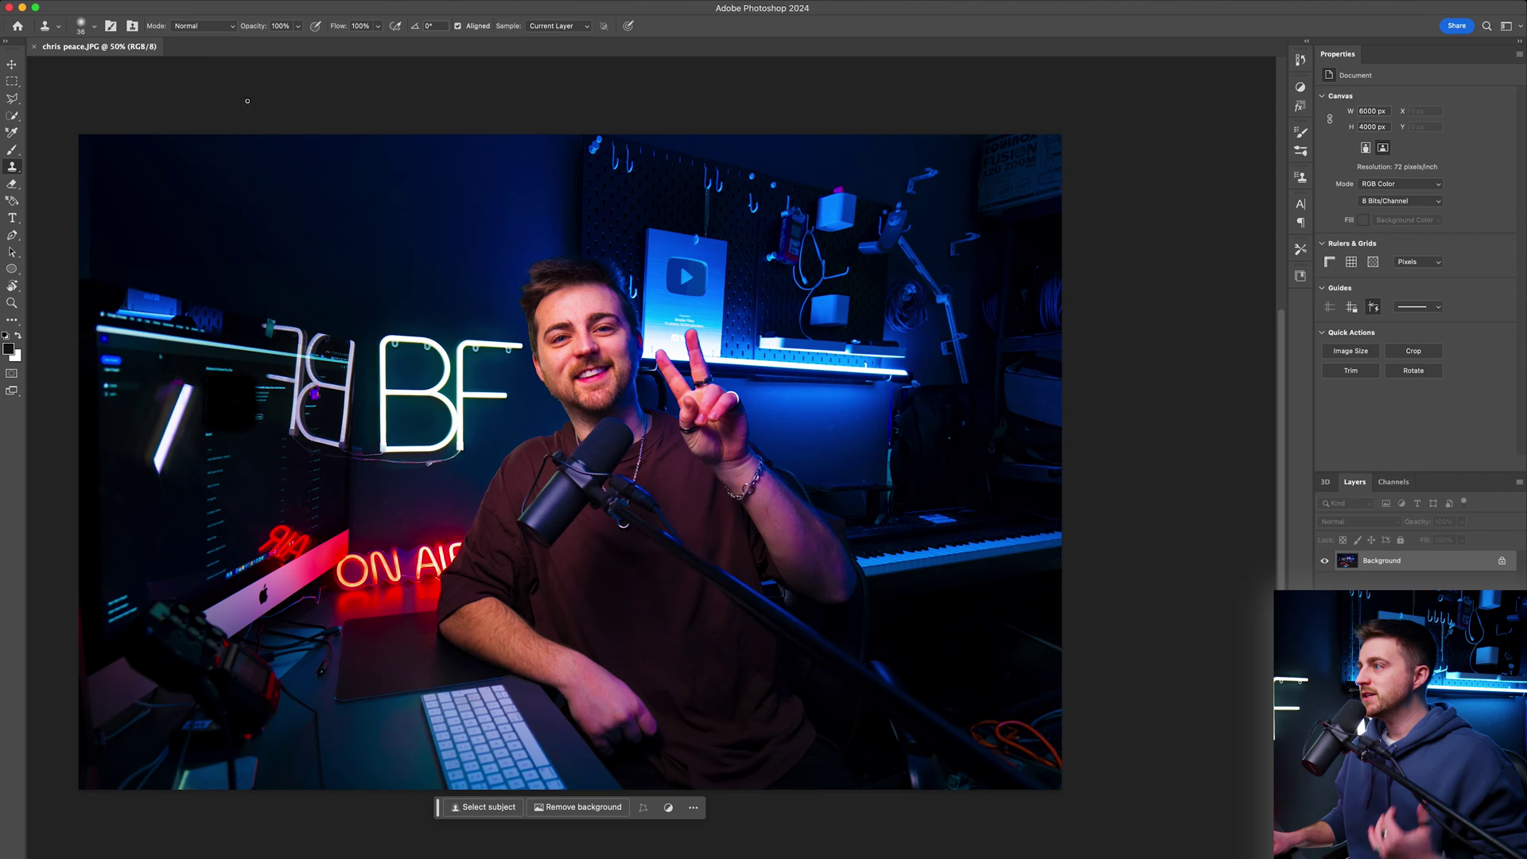
pyautogui.click(93, 29)
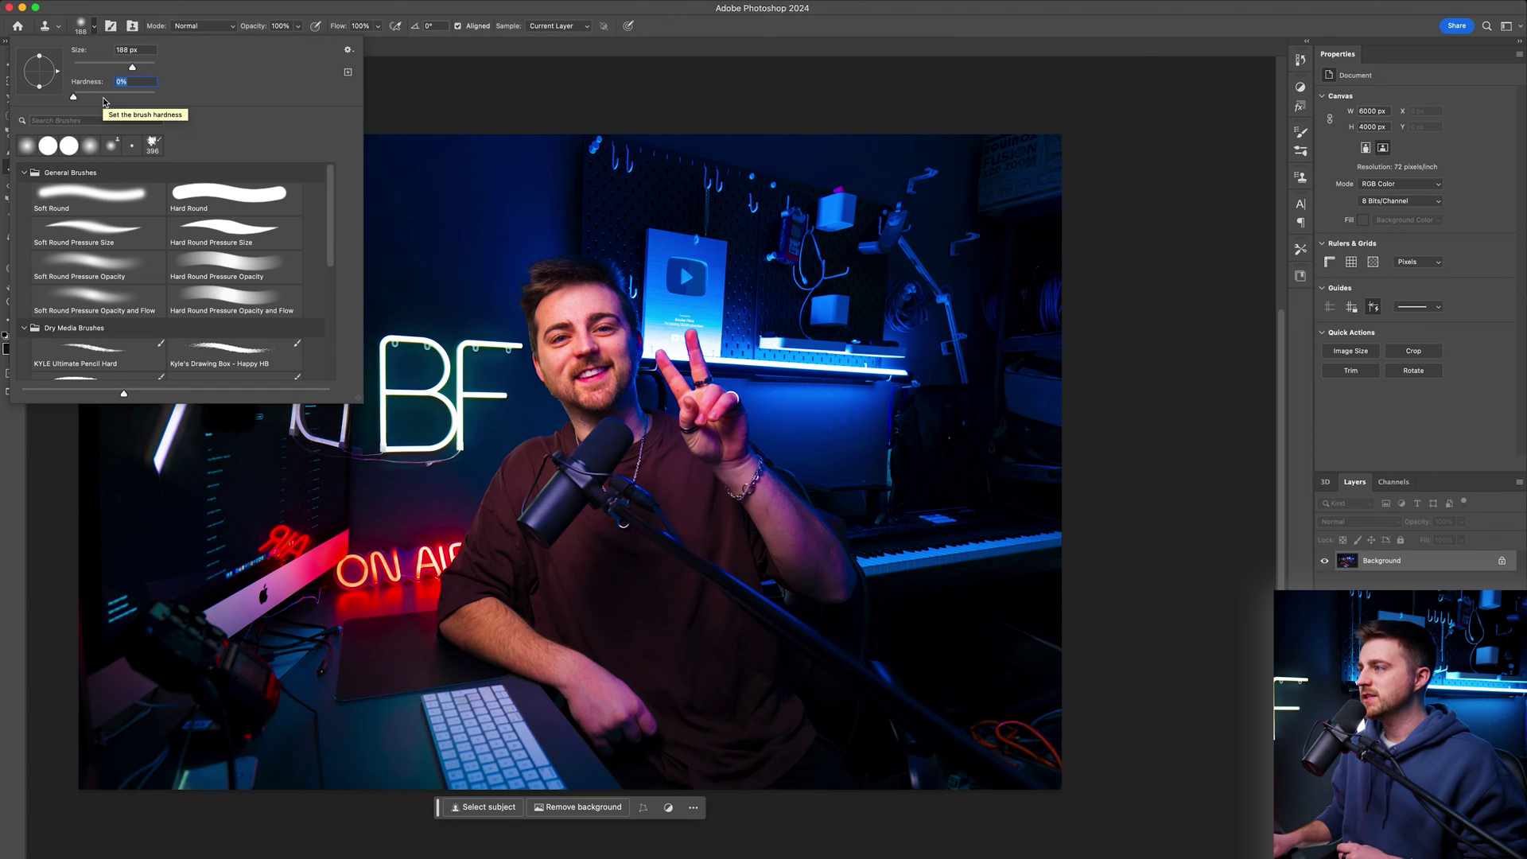
pyautogui.click(103, 96)
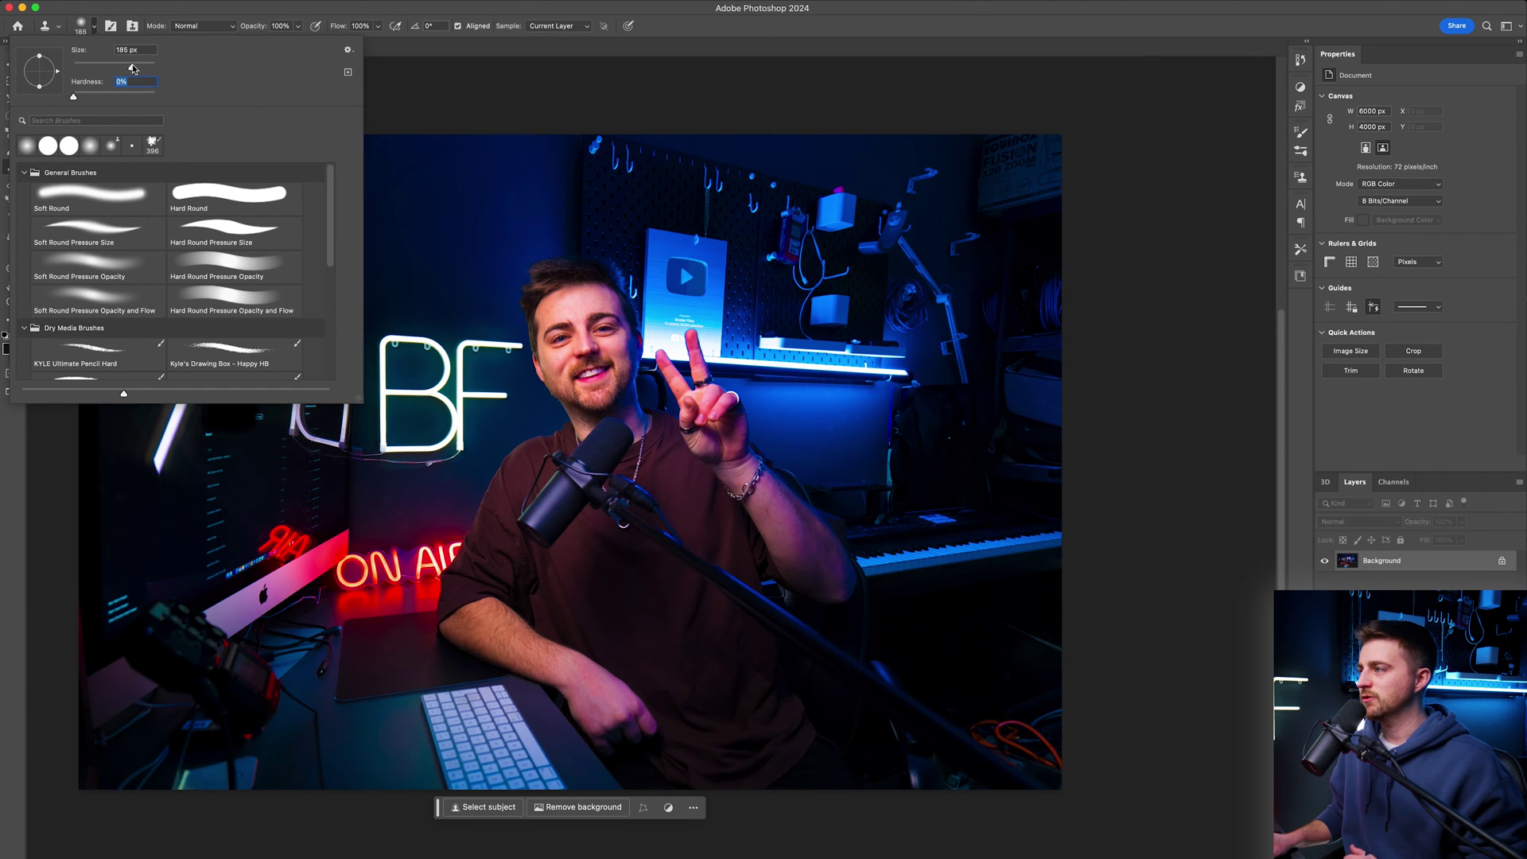
pyautogui.click(427, 234)
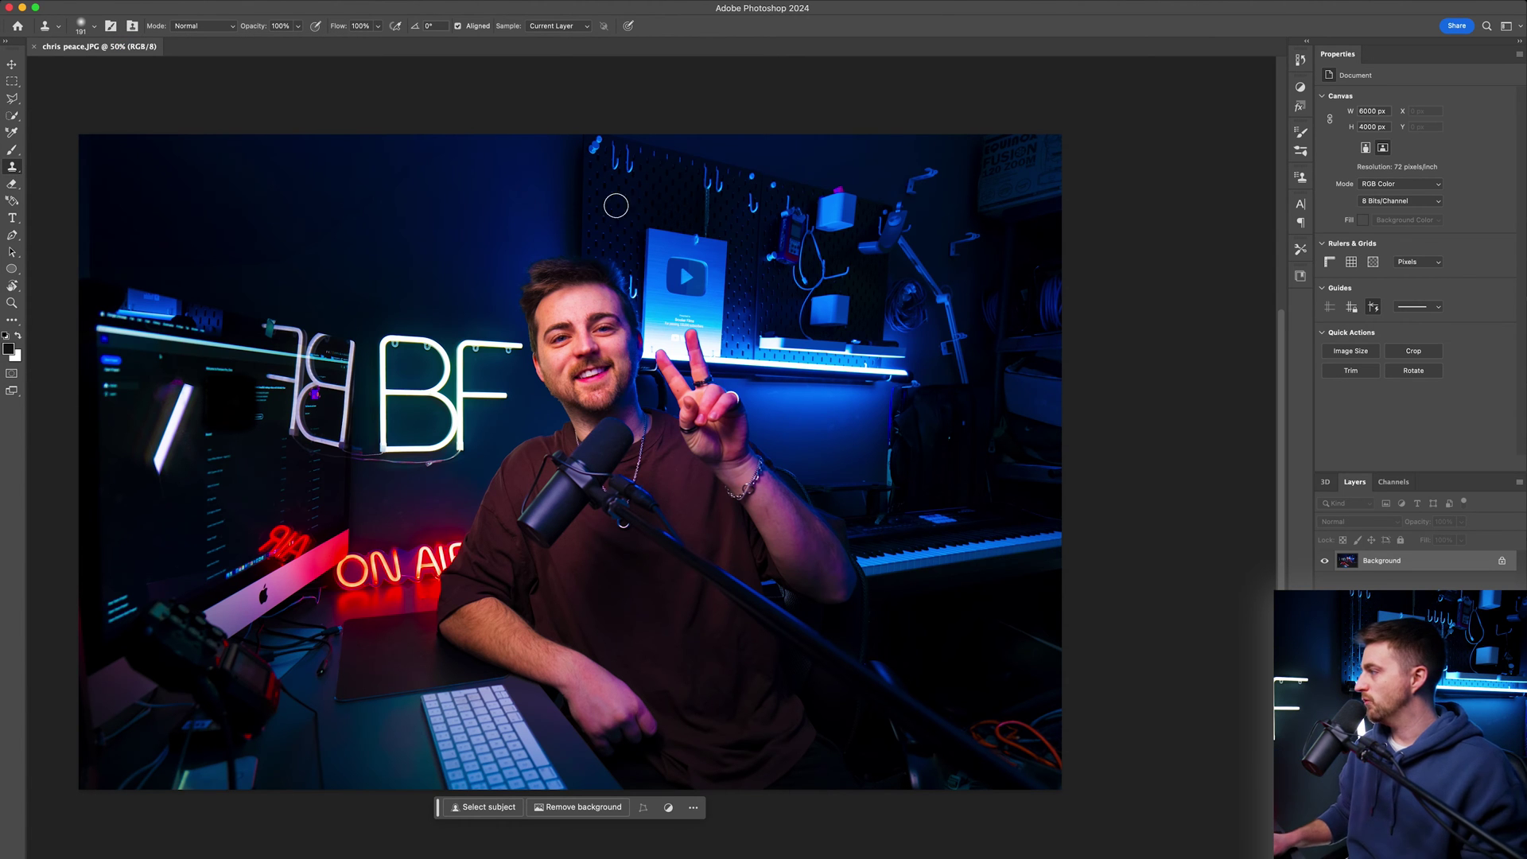
# Zoom in and clone dark wall over the hook bracket above the pegboard arm, undoing a stray stroke
pyautogui.scroll(5, 968, 210)
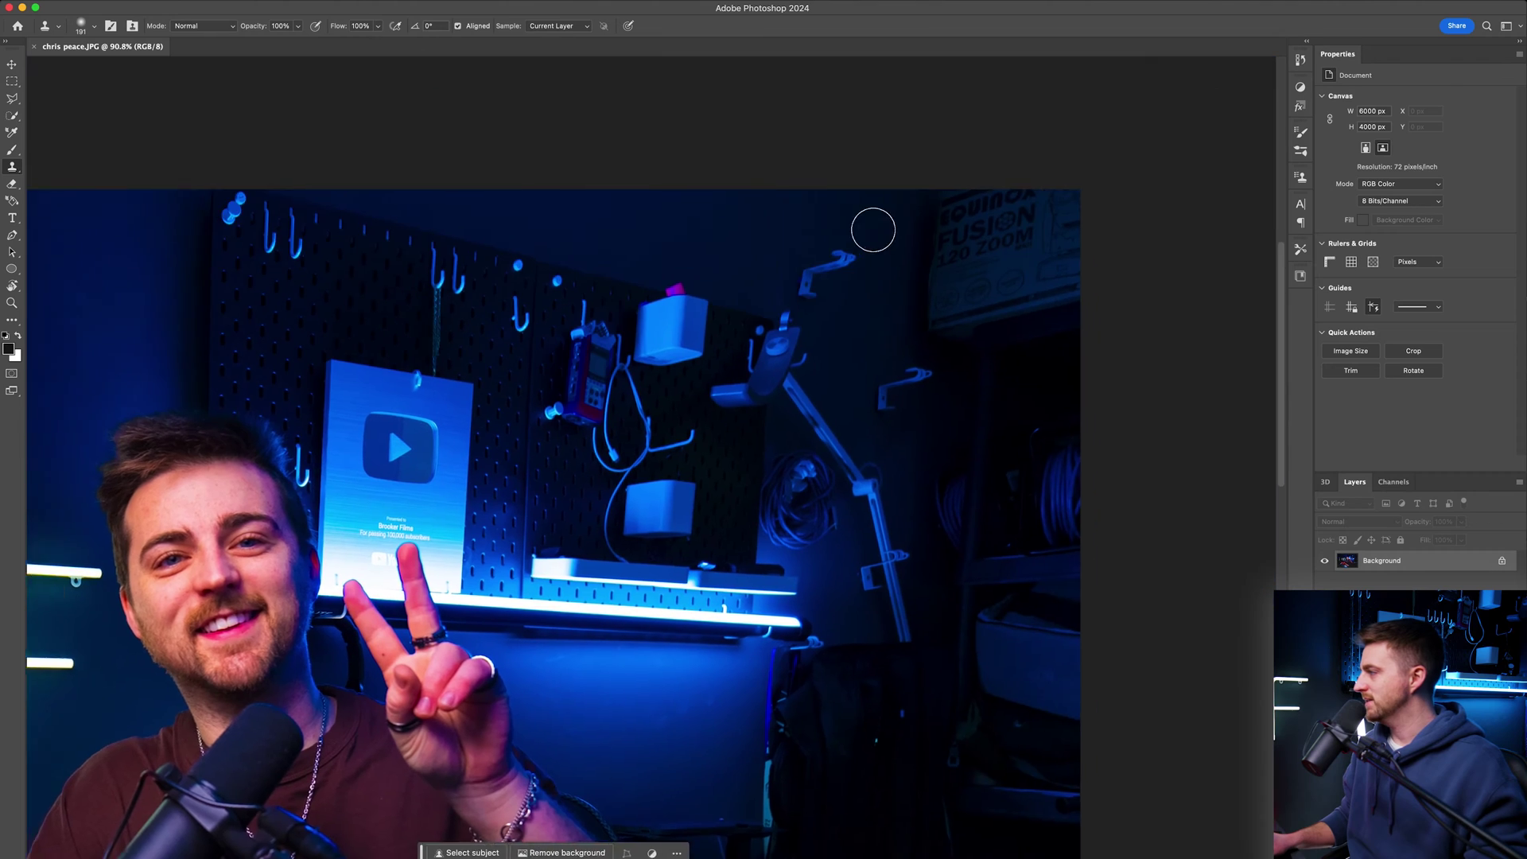
pyautogui.scroll(2, 610, 310)
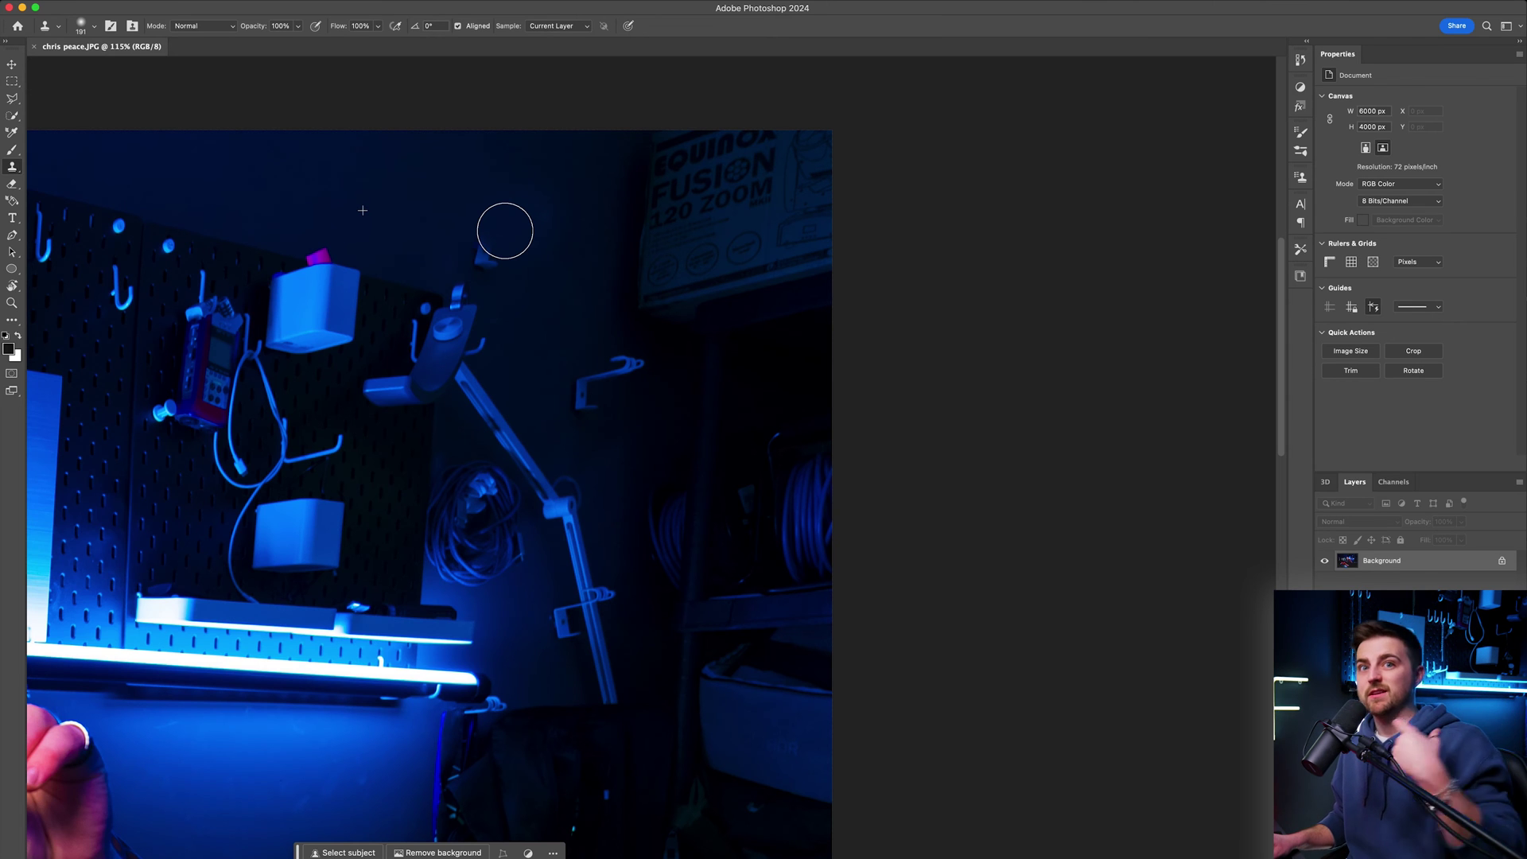
pyautogui.moveTo(505, 230)
pyautogui.mouseDown()
pyautogui.moveTo(549, 229)
pyautogui.moveTo(468, 254)
pyautogui.moveTo(492, 300)
pyautogui.moveTo(444, 305)
pyautogui.moveTo(464, 319)
pyautogui.moveTo(418, 388)
pyautogui.moveTo(447, 411)
pyautogui.moveTo(419, 450)
pyautogui.moveTo(422, 545)
pyautogui.mouseUp()
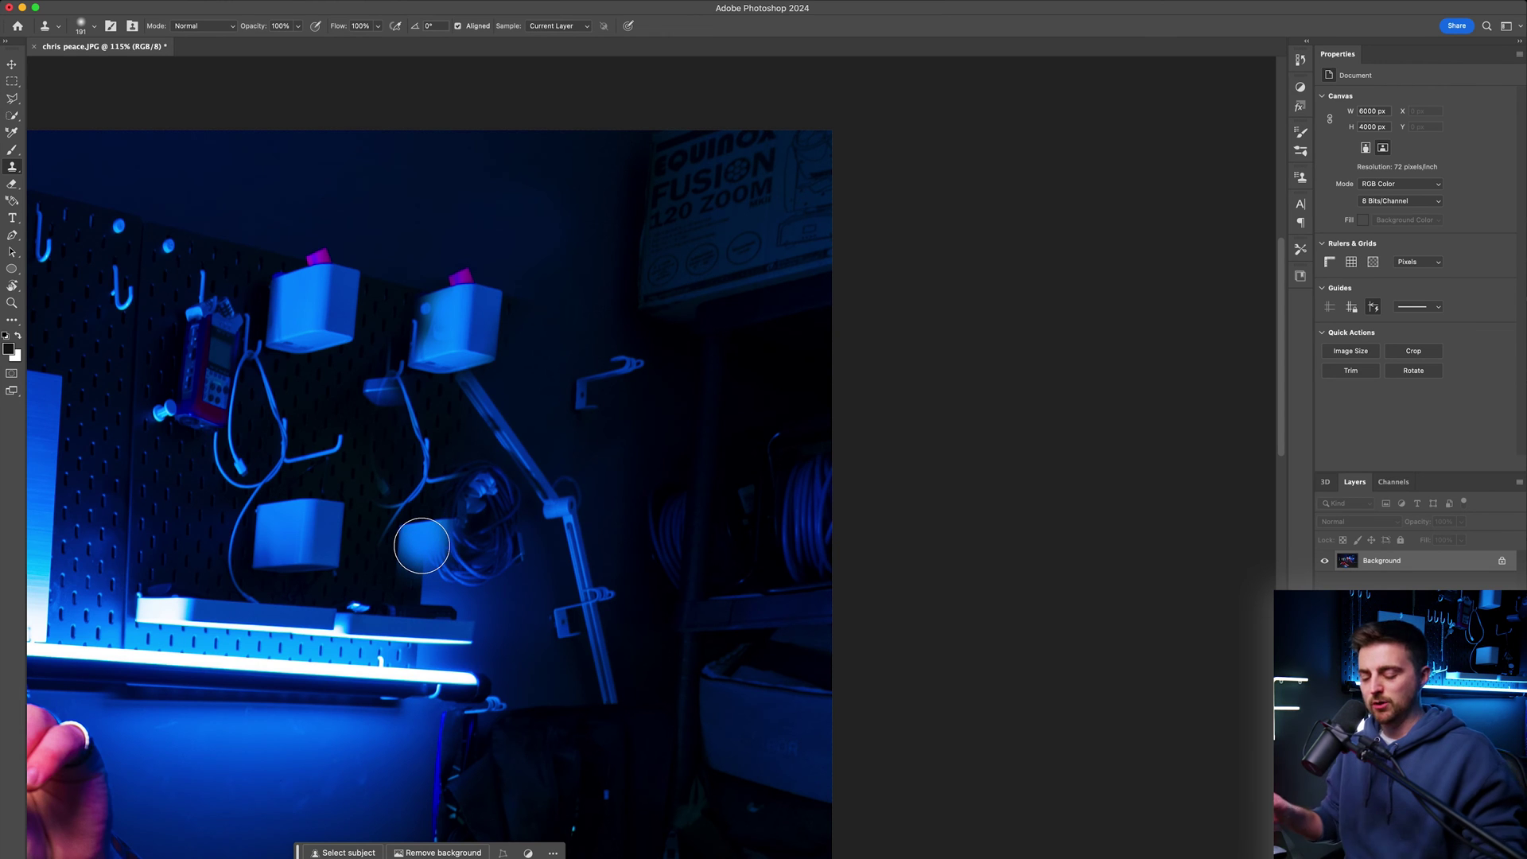
pyautogui.press('super+z')
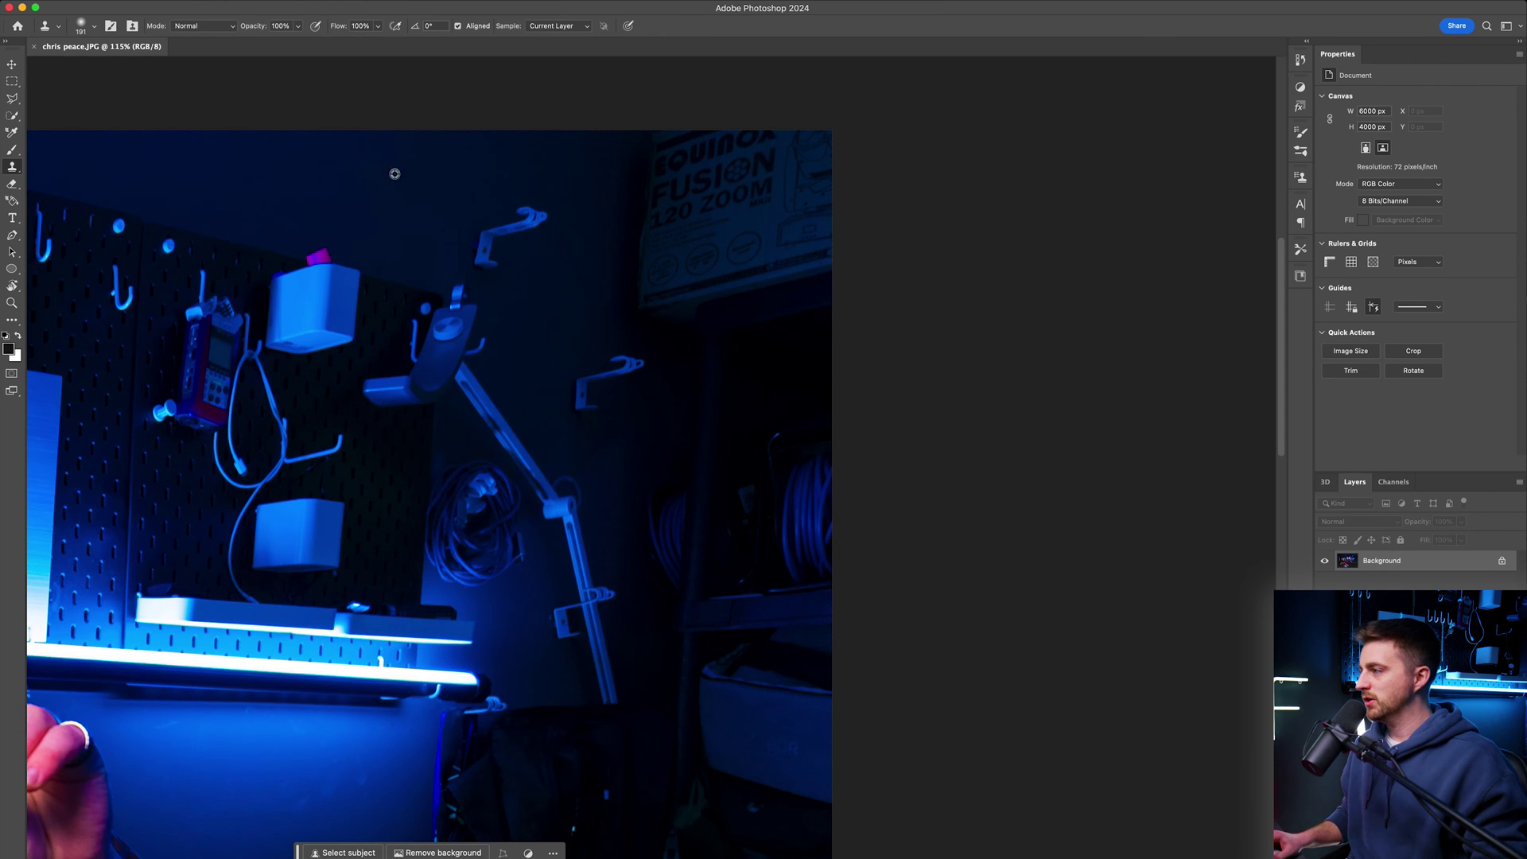
pyautogui.moveTo(585, 219); pyautogui.dragTo(497, 207)
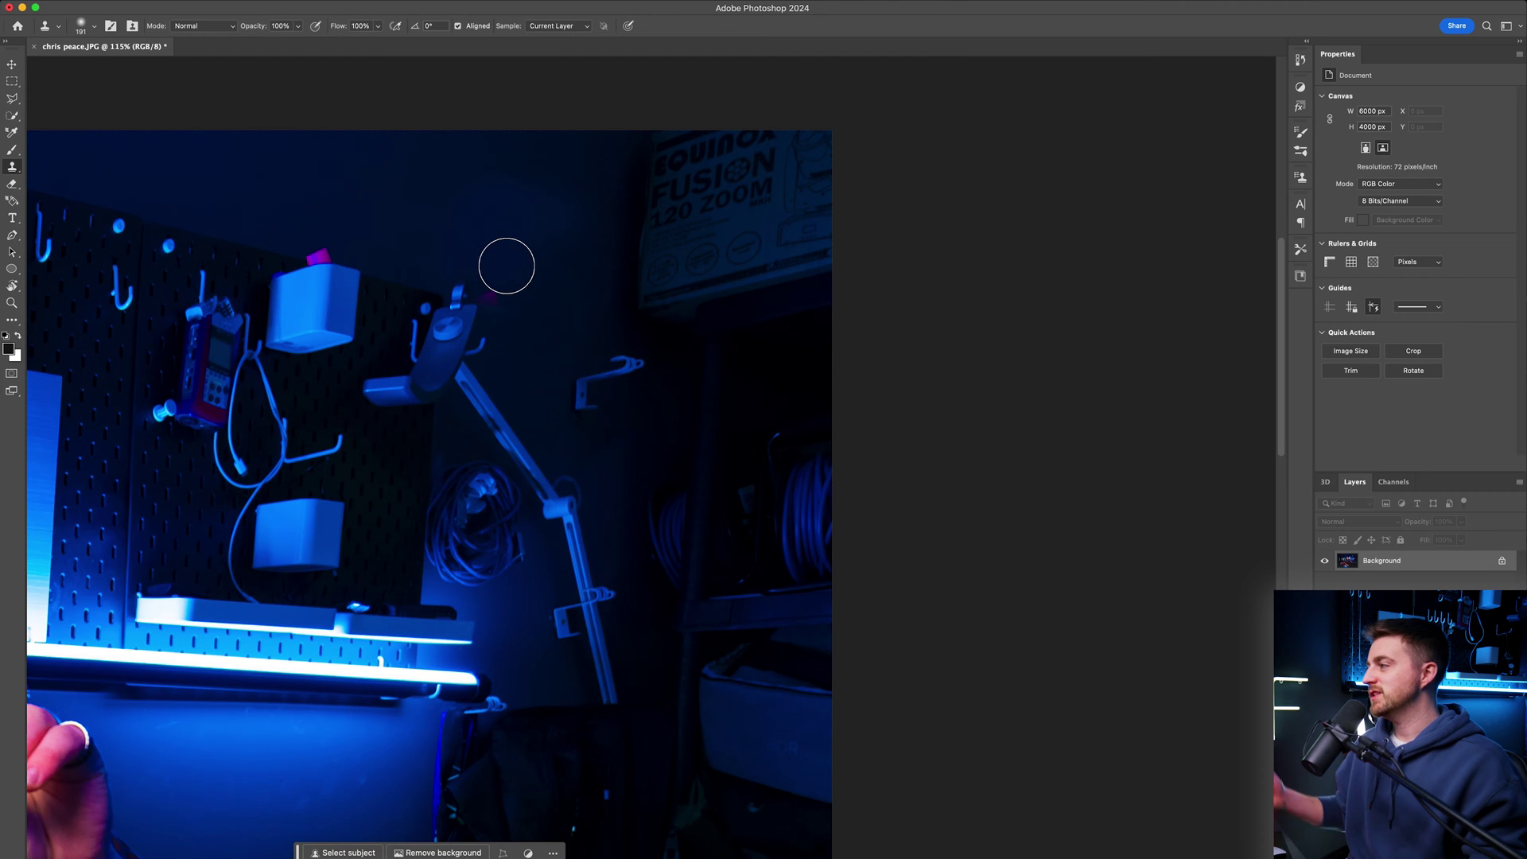
pyautogui.press('super+equal')
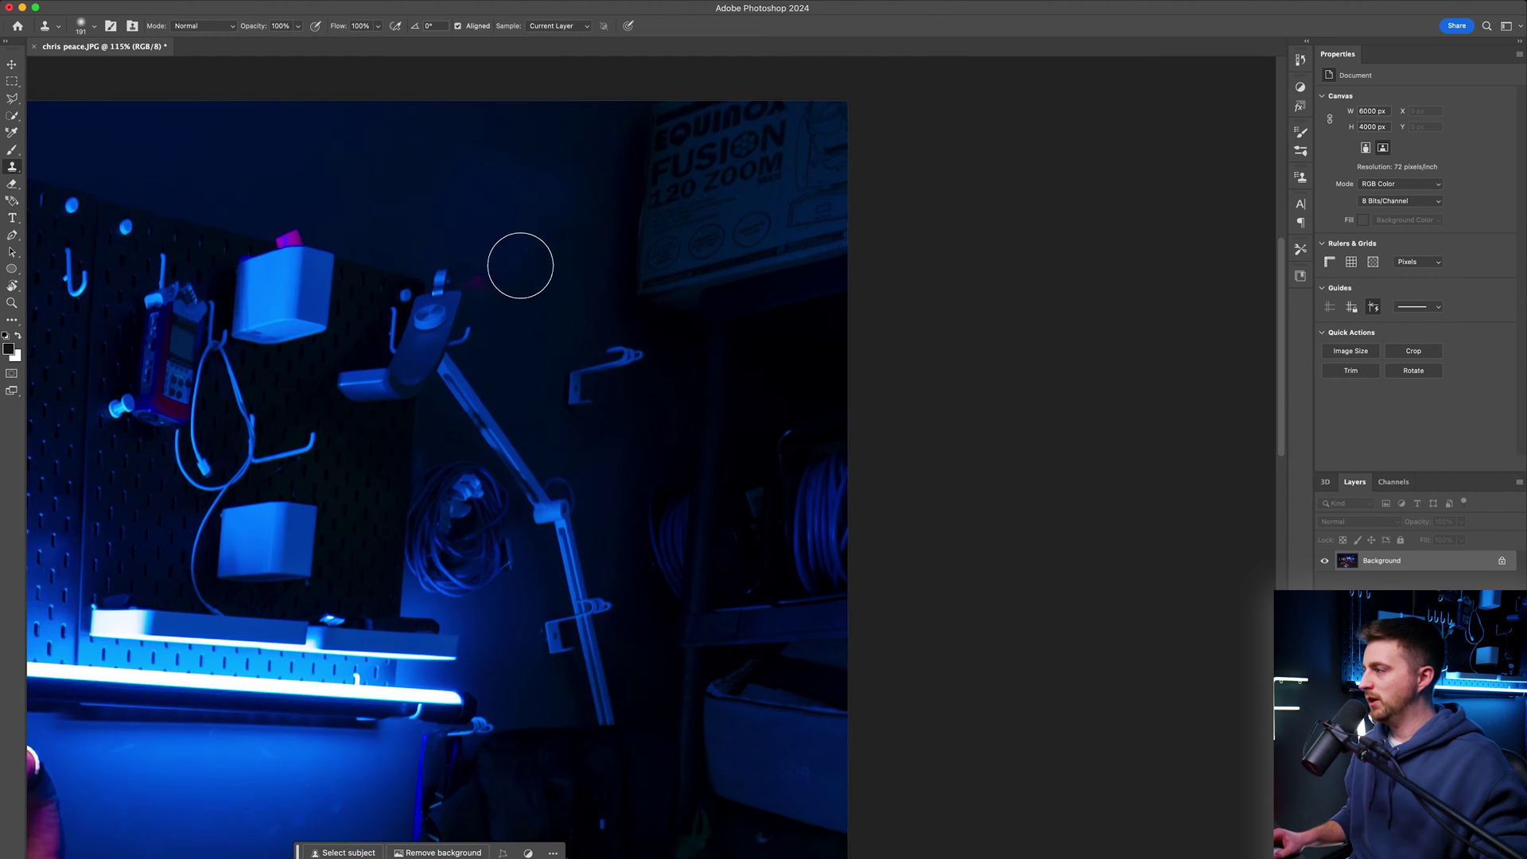
pyautogui.scroll(5, 521, 266)
pyautogui.scroll(5, 379, 194)
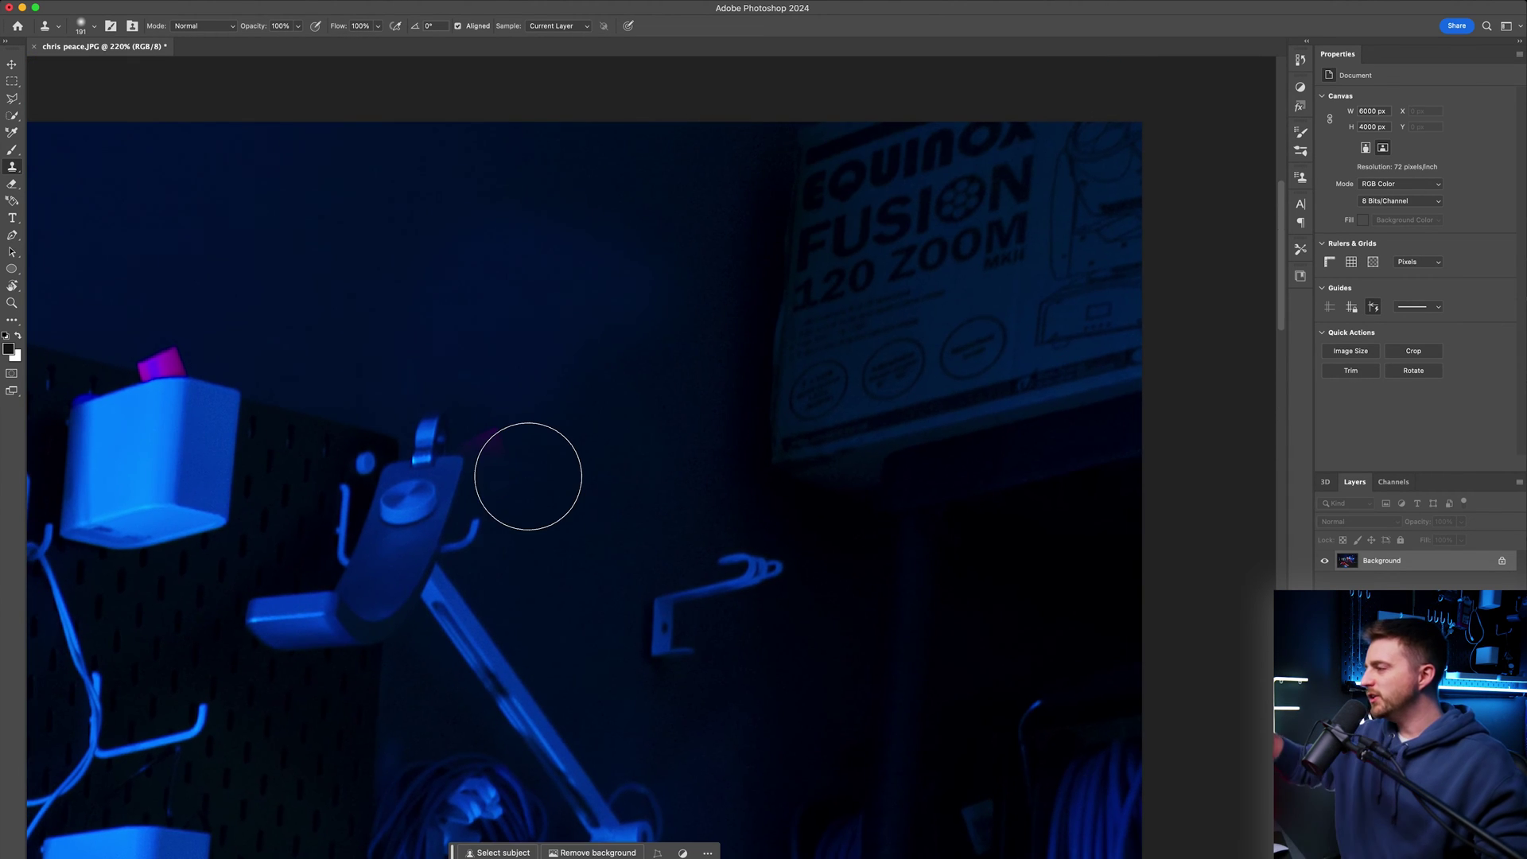
# Raise the clone brush size to 300 px
pyautogui.click(93, 26)
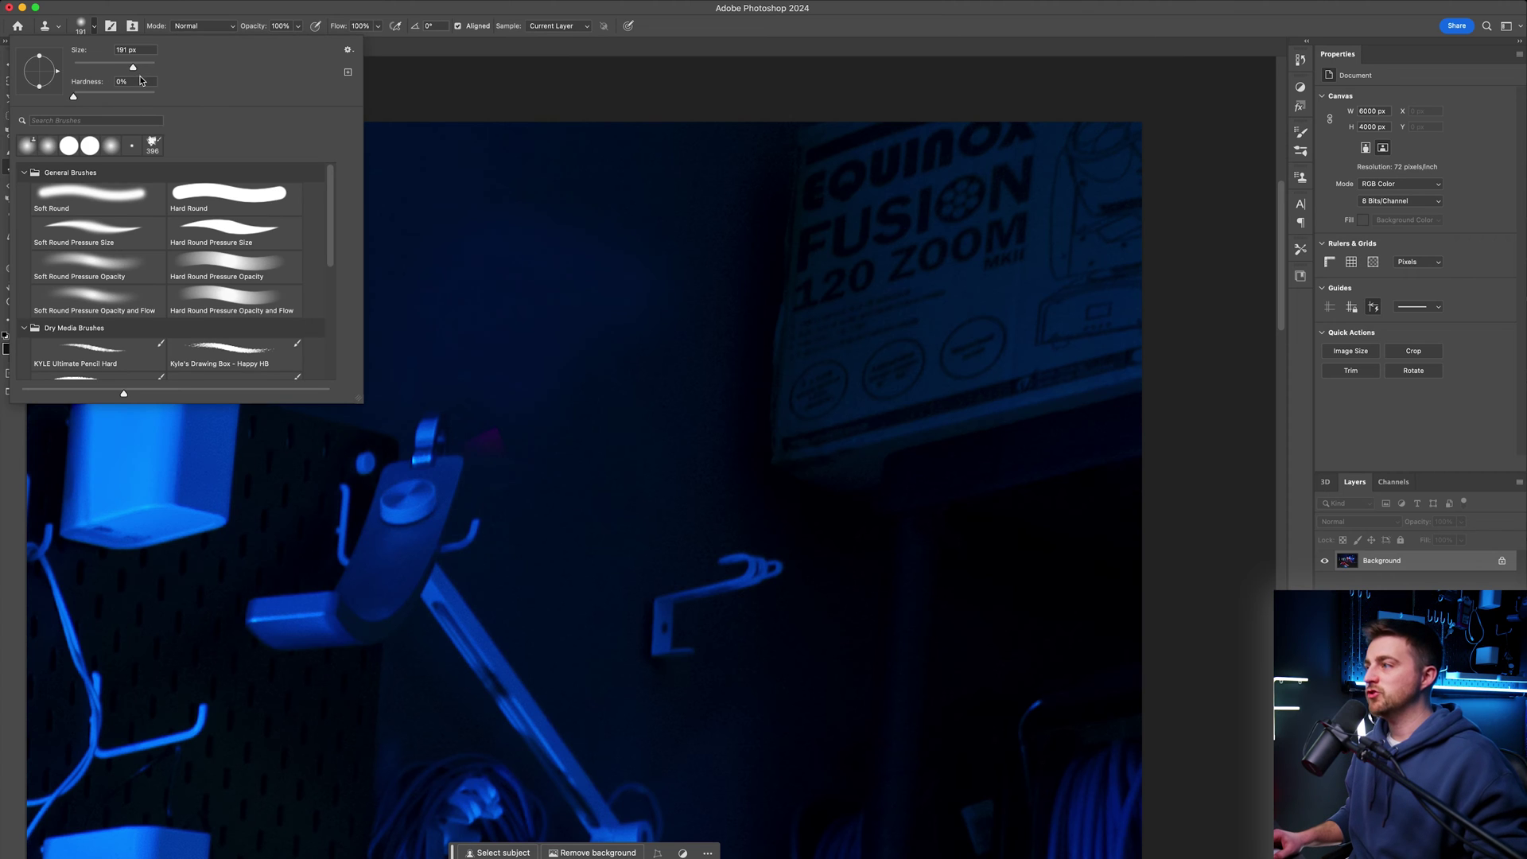
pyautogui.press('Return')
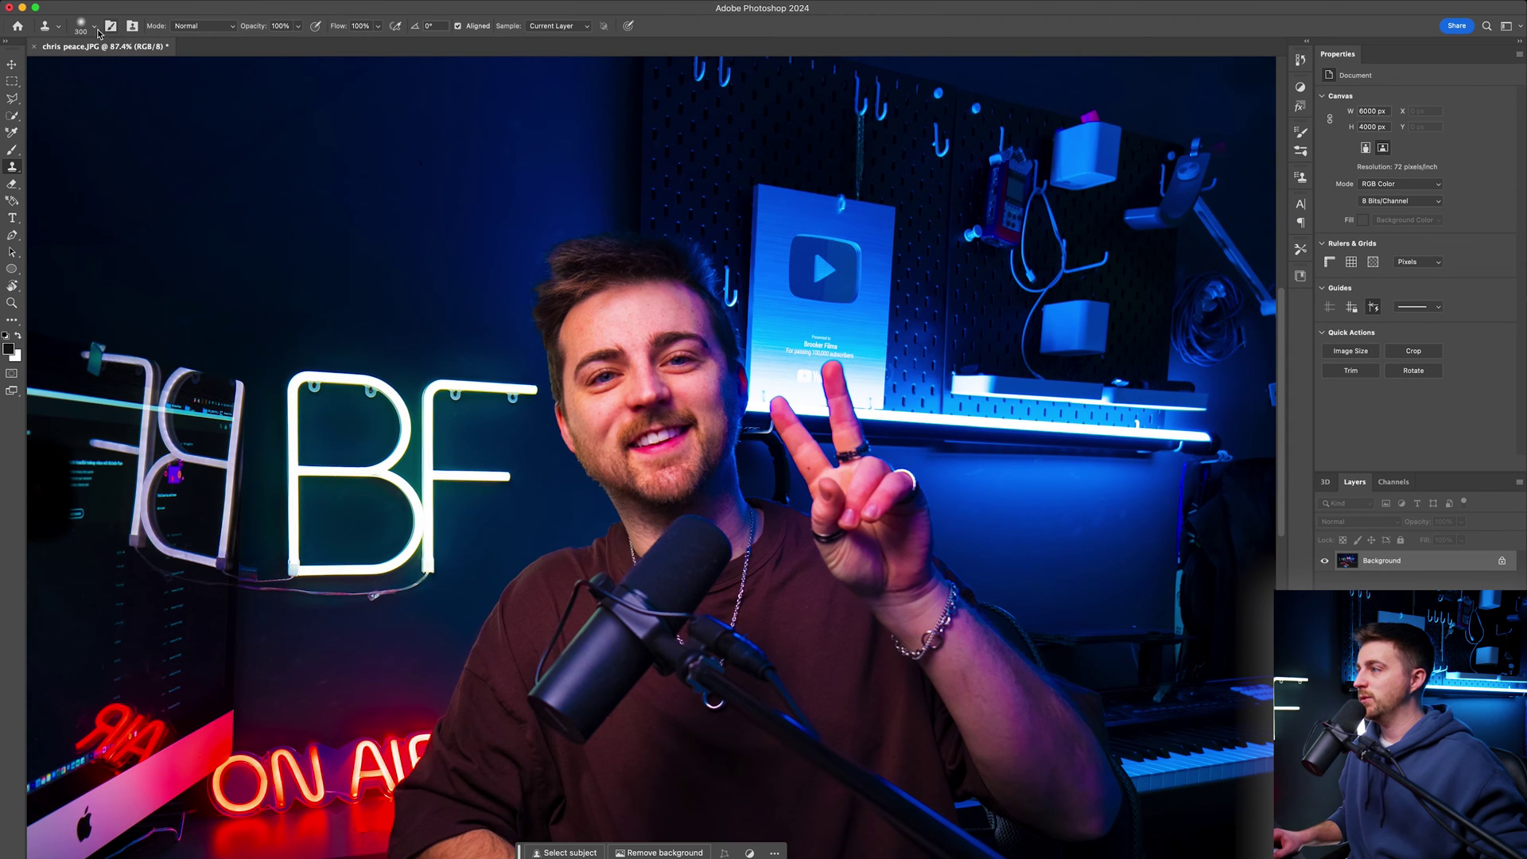
# Set the clone brush size to 460 px
pyautogui.click(95, 28)
pyautogui.moveTo(145, 70); pyautogui.dragTo(146, 68)
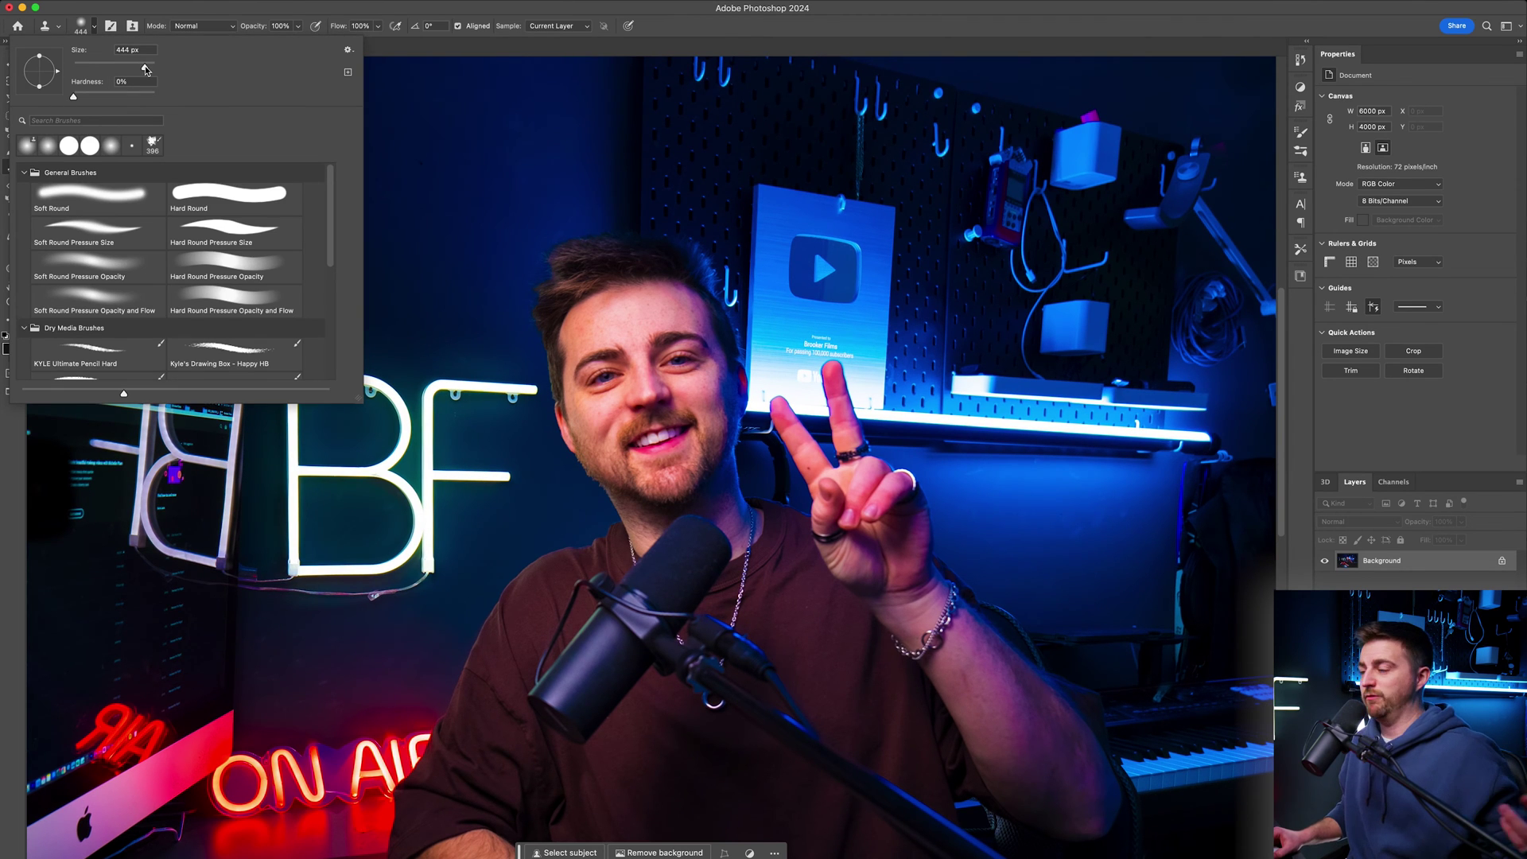
pyautogui.click(91, 28)
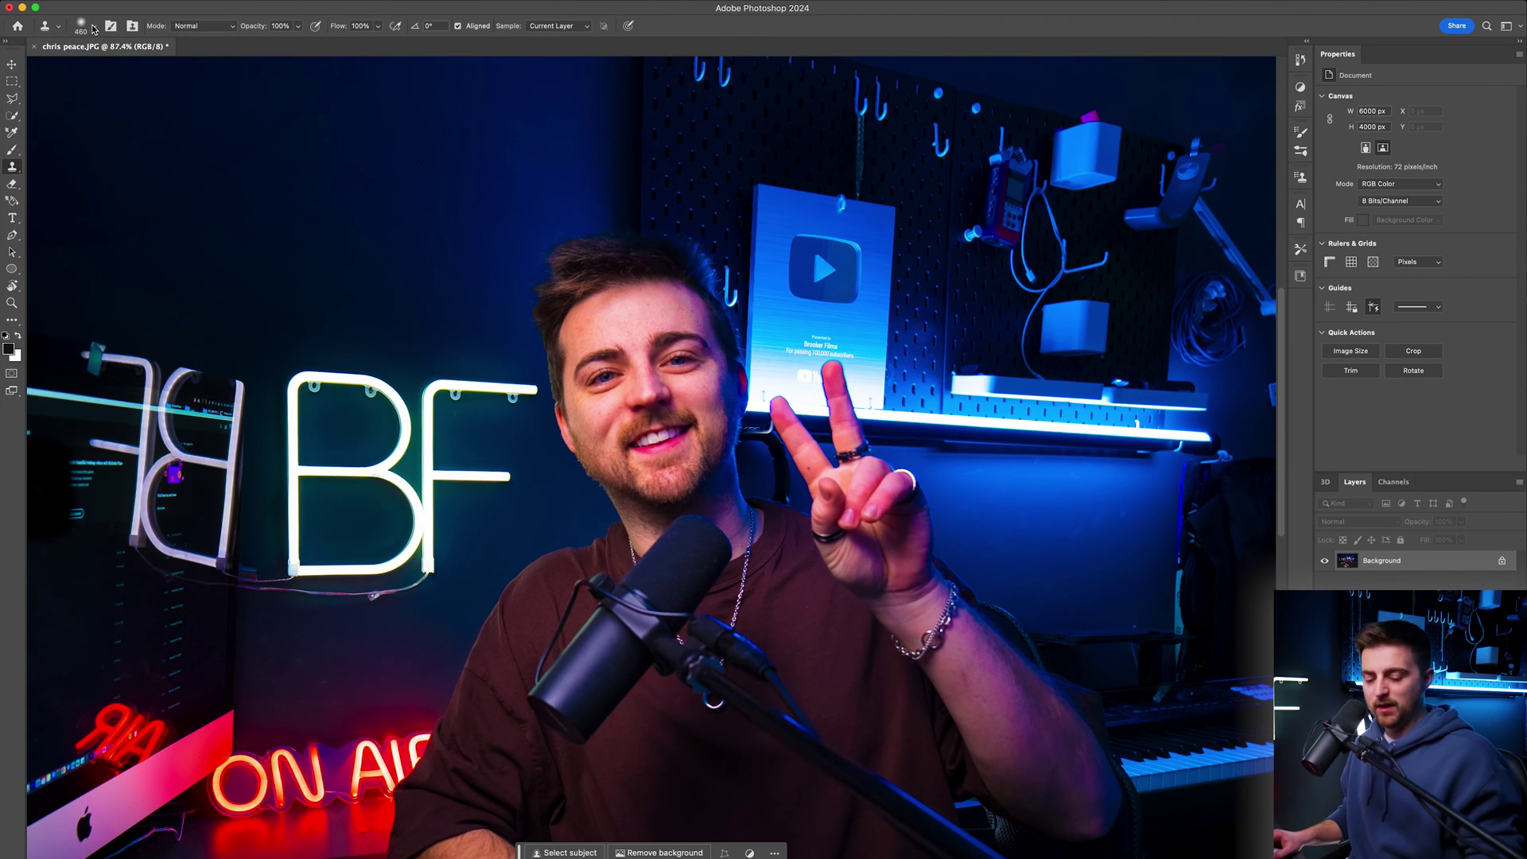
# Sample a clone source and paint a test stroke over the BF neon sign
pyautogui.keyDown('alt'); pyautogui.click(651, 389); pyautogui.keyUp('alt')
pyautogui.moveTo(316, 381)
pyautogui.mouseDown()
pyautogui.moveTo(239, 430)
pyautogui.moveTo(334, 358)
pyautogui.moveTo(357, 318)
pyautogui.moveTo(231, 421)
pyautogui.moveTo(302, 478)
pyautogui.mouseUp()
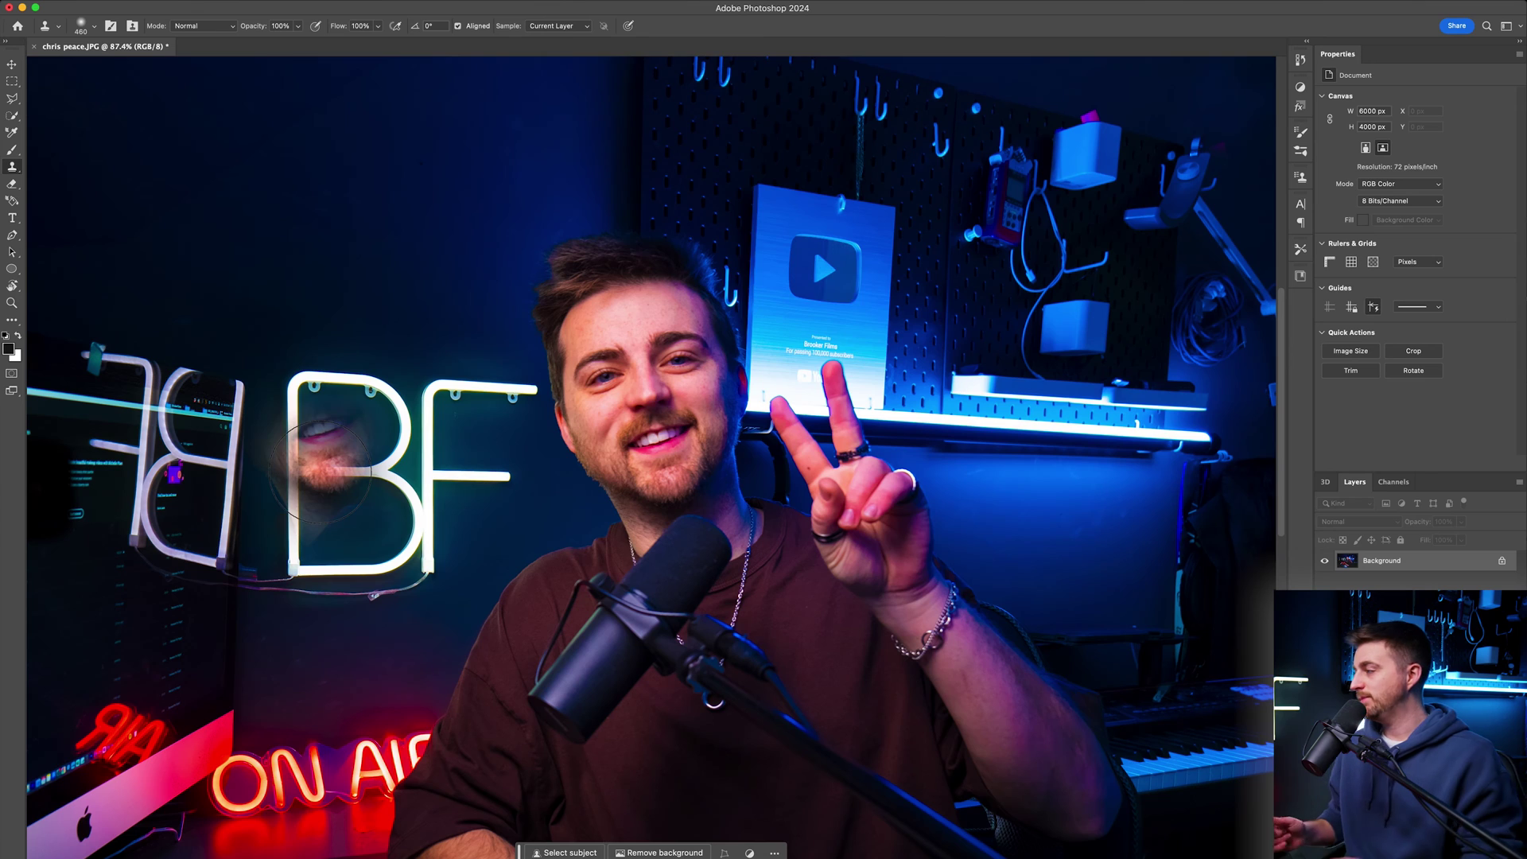
pyautogui.scroll(-3, 799, 310)
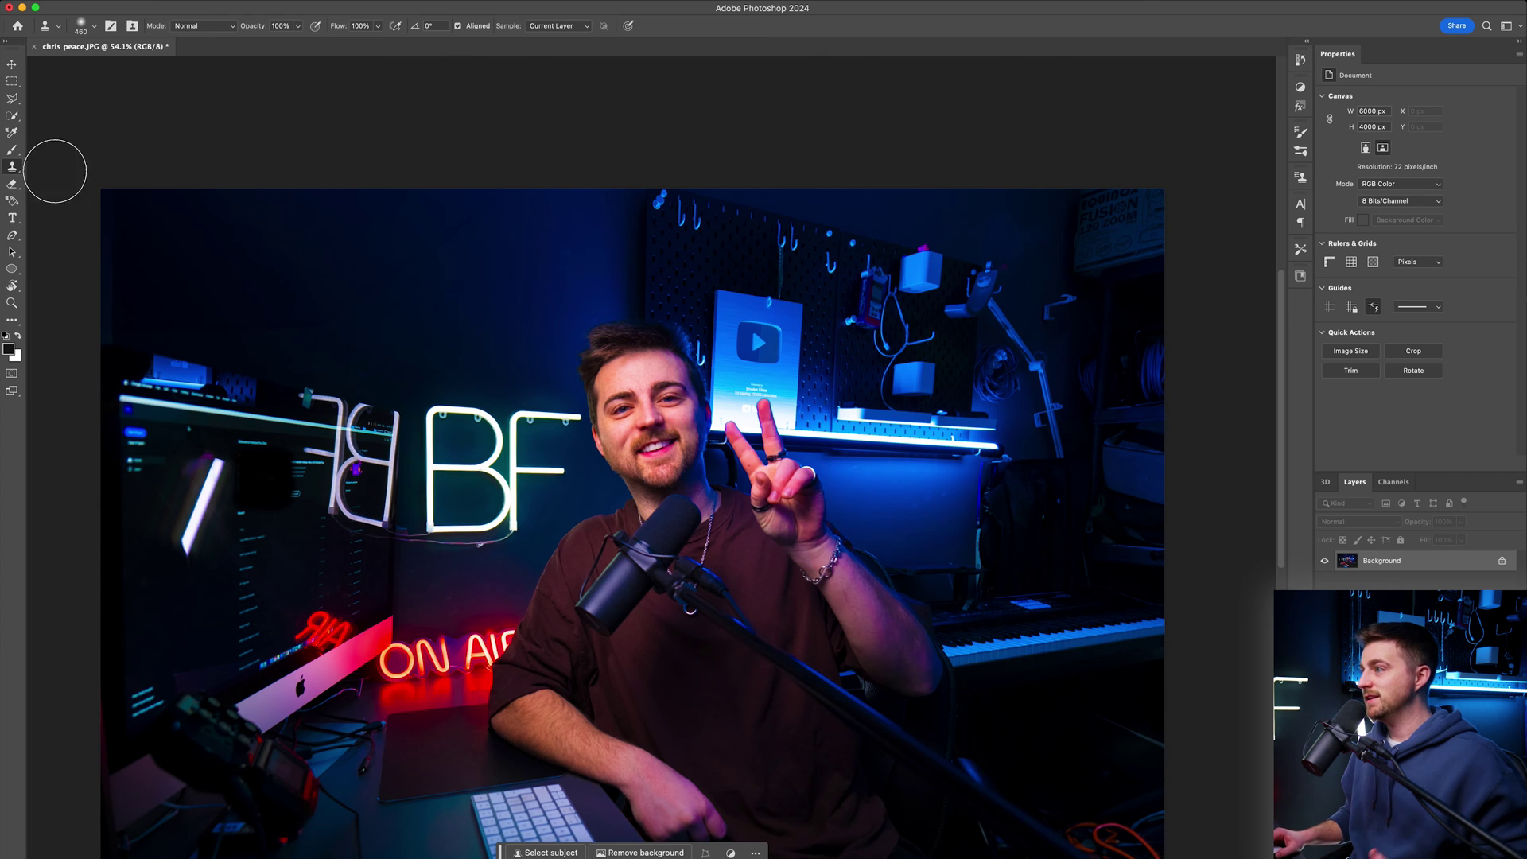
# Switch to the Polygonal Lasso Tool and zoom in on the hook bracket beside the pegboard arm
pyautogui.click(12, 101)
pyautogui.rightClick(13, 98)
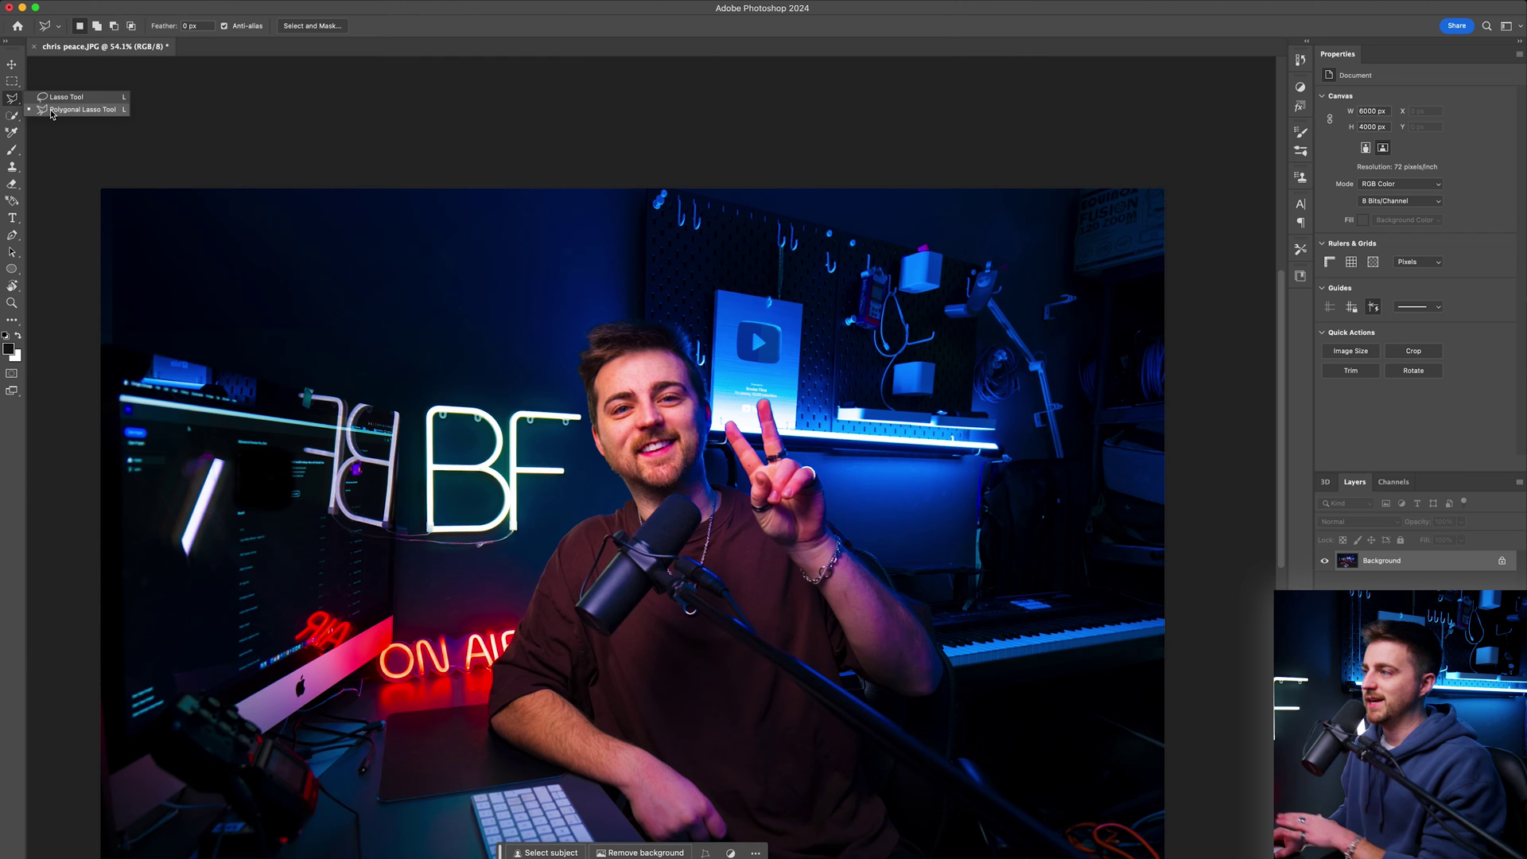
pyautogui.click(51, 110)
pyautogui.press('super+plus')
pyautogui.rightClick(1190, 250)
pyautogui.press('Escape')
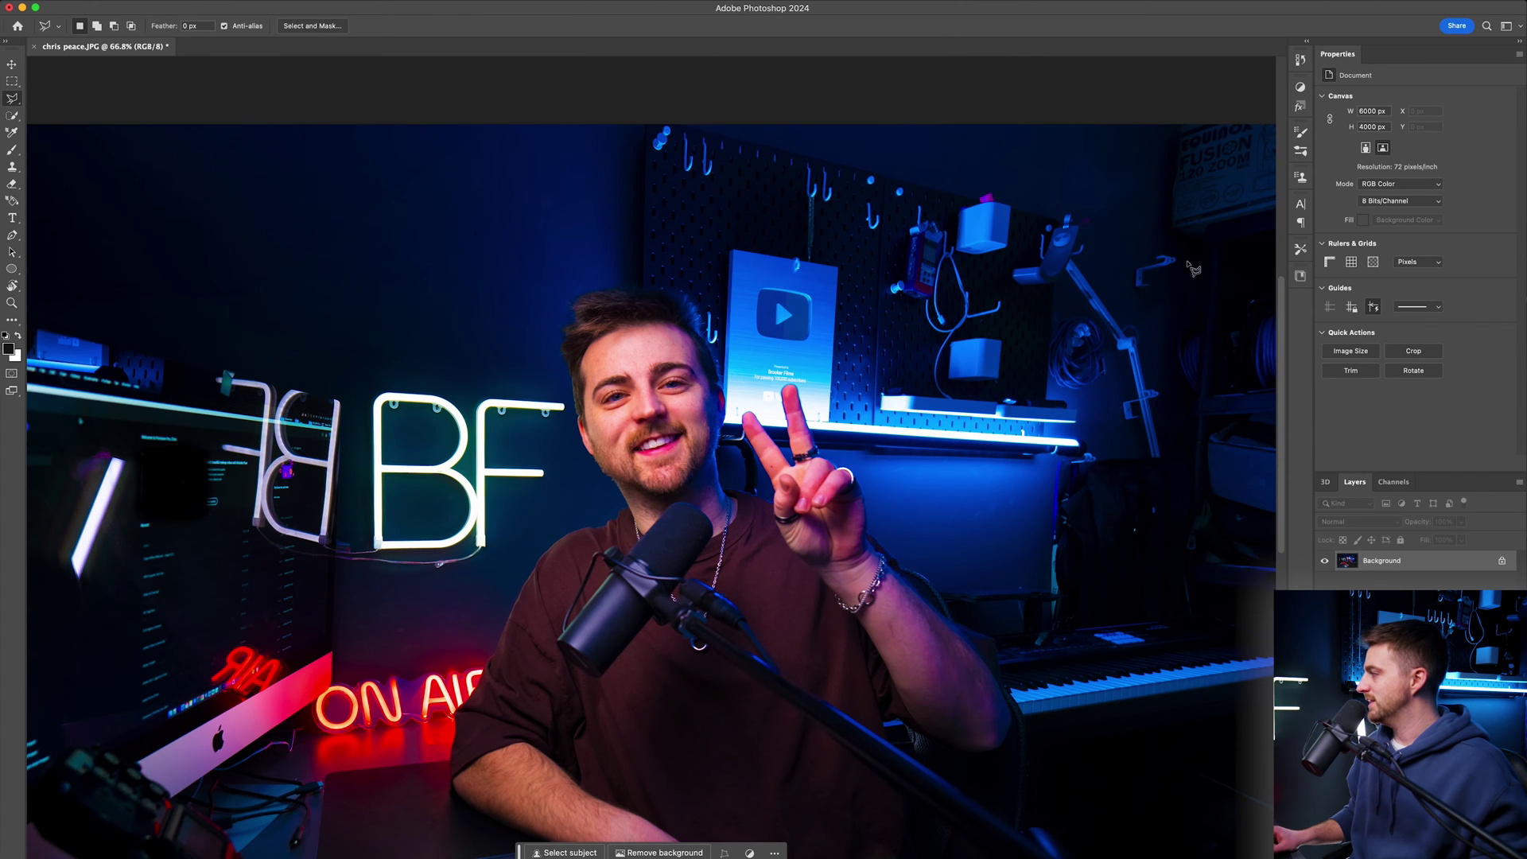
pyautogui.press('super+plus')
pyautogui.moveTo(1103, 348); pyautogui.dragTo(271, 509)
pyautogui.hscroll(5, 562, 443)
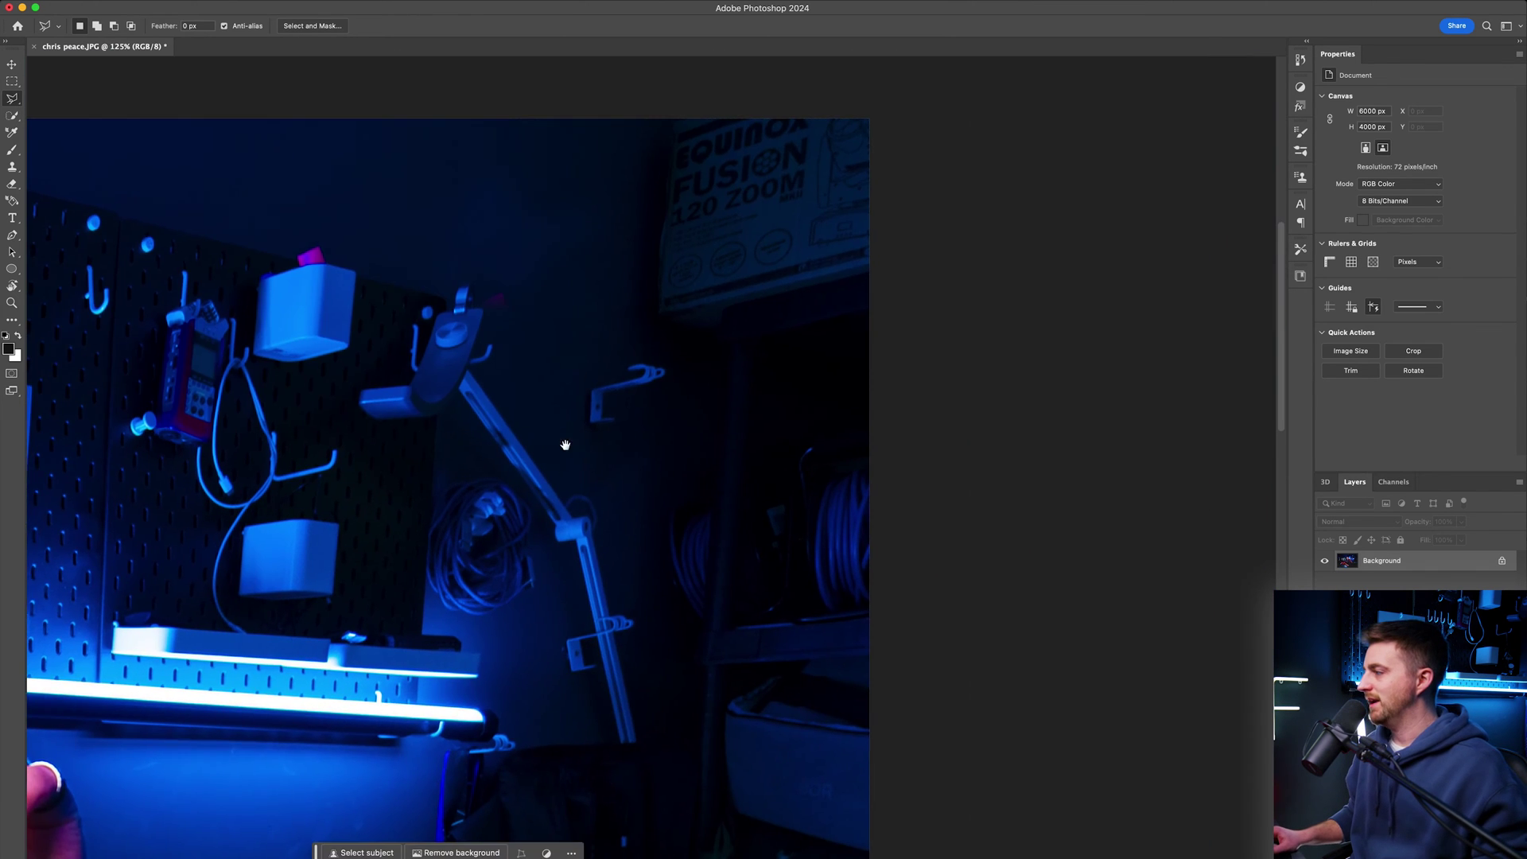
pyautogui.scroll(3, 555, 375)
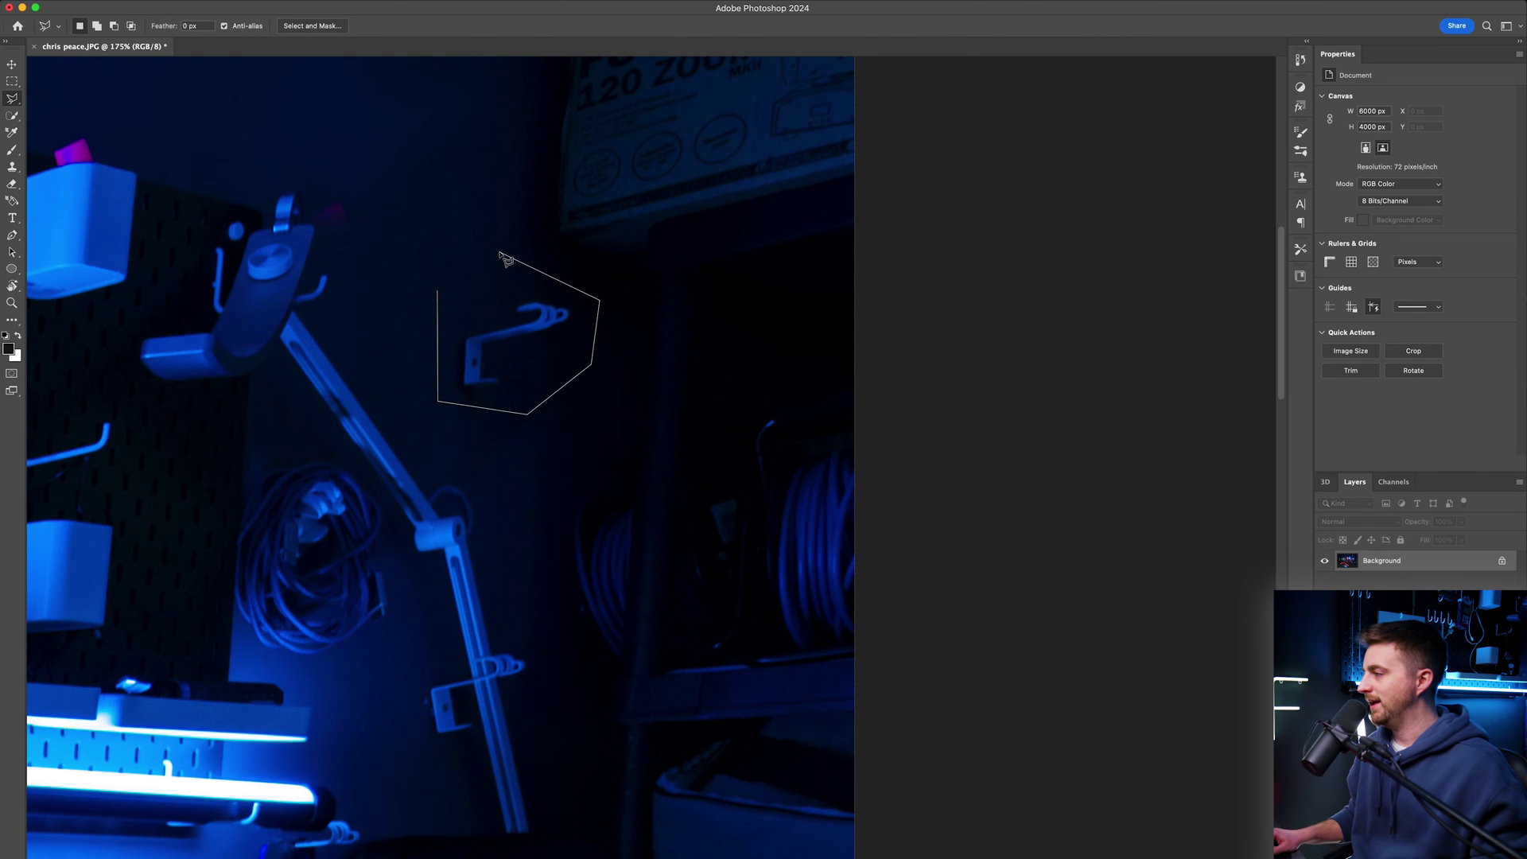
# Close the selection around the hook bracket and Generative Fill it with the prompt 'remove'
pyautogui.click(442, 294)
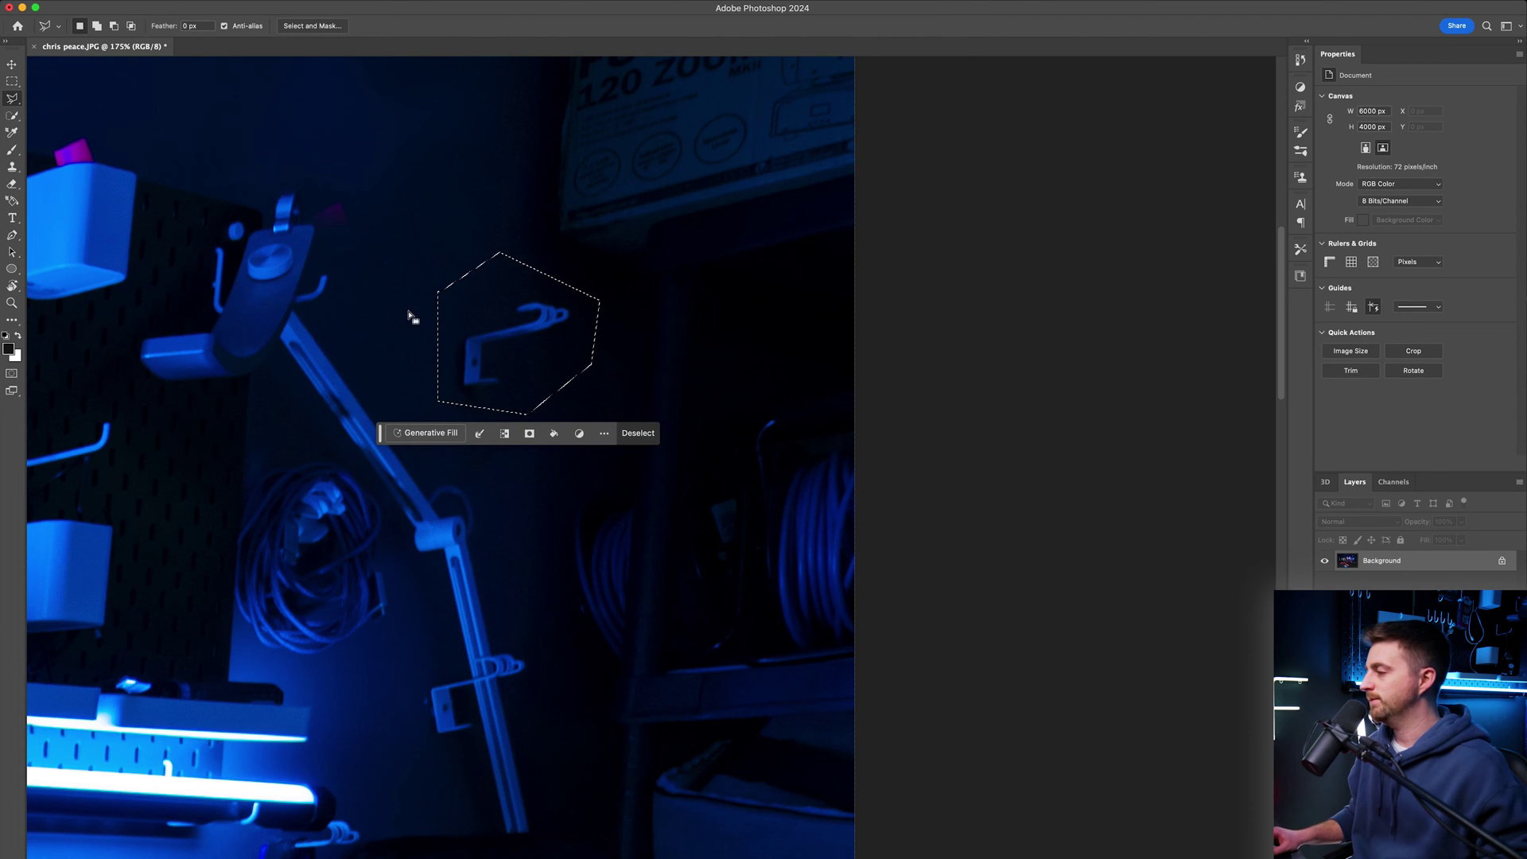
pyautogui.click(428, 433)
pyautogui.write('remov')
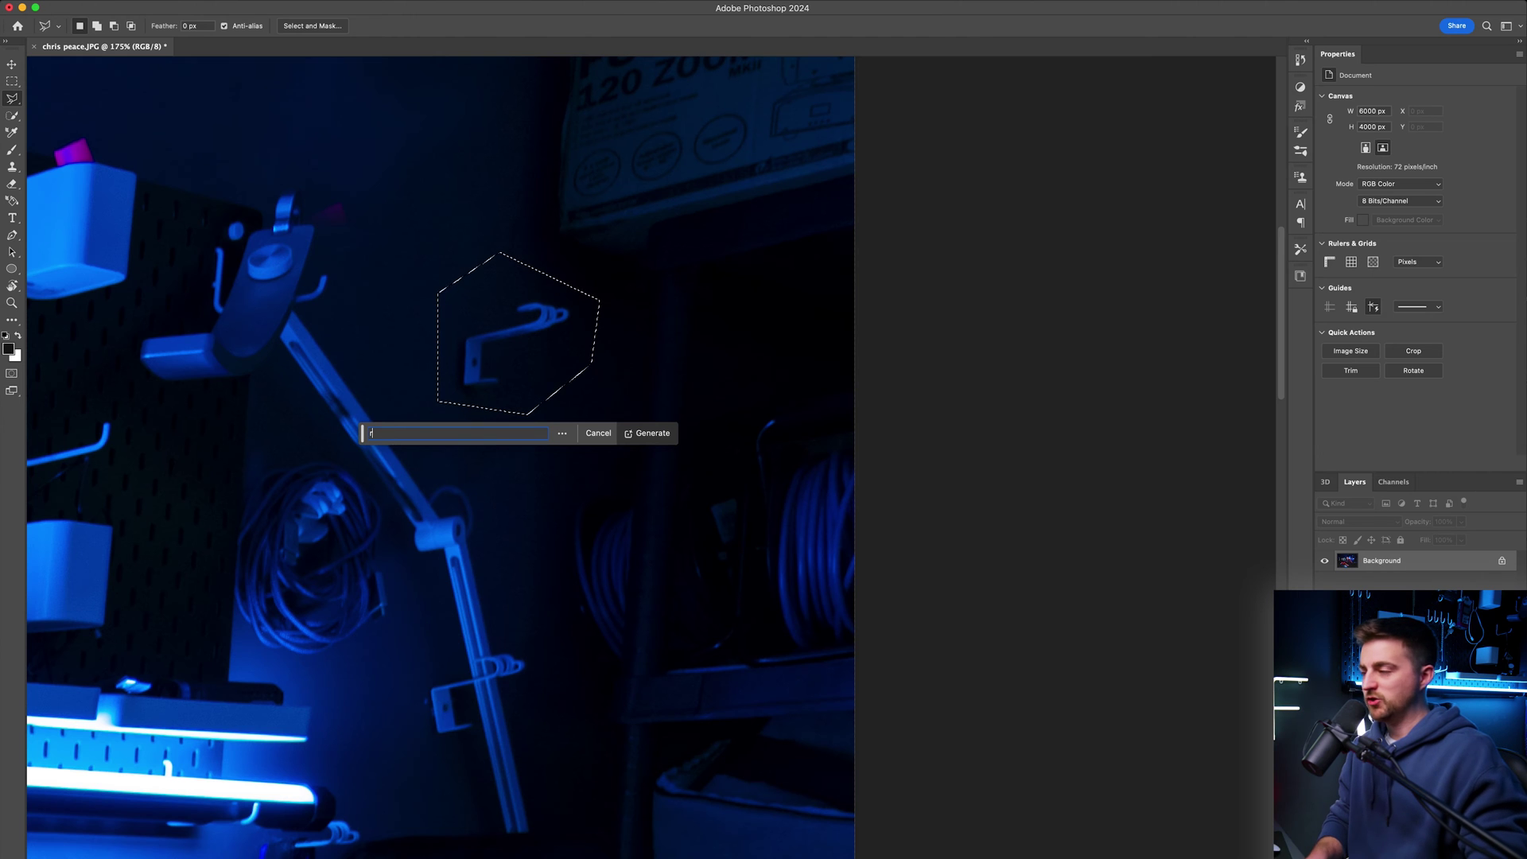
pyautogui.write('e')
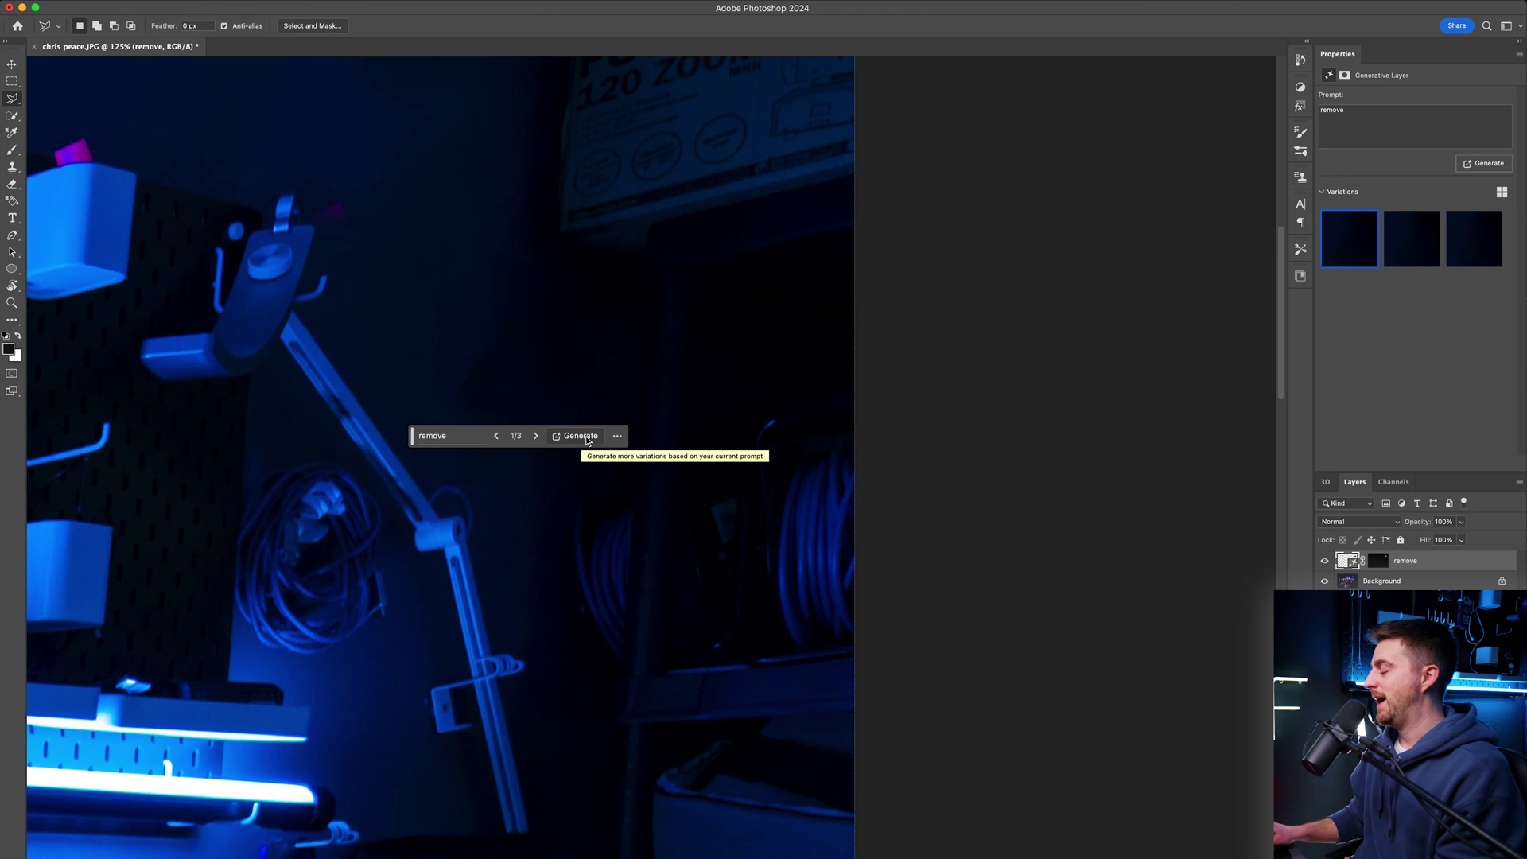
pyautogui.press('super+alt+a')
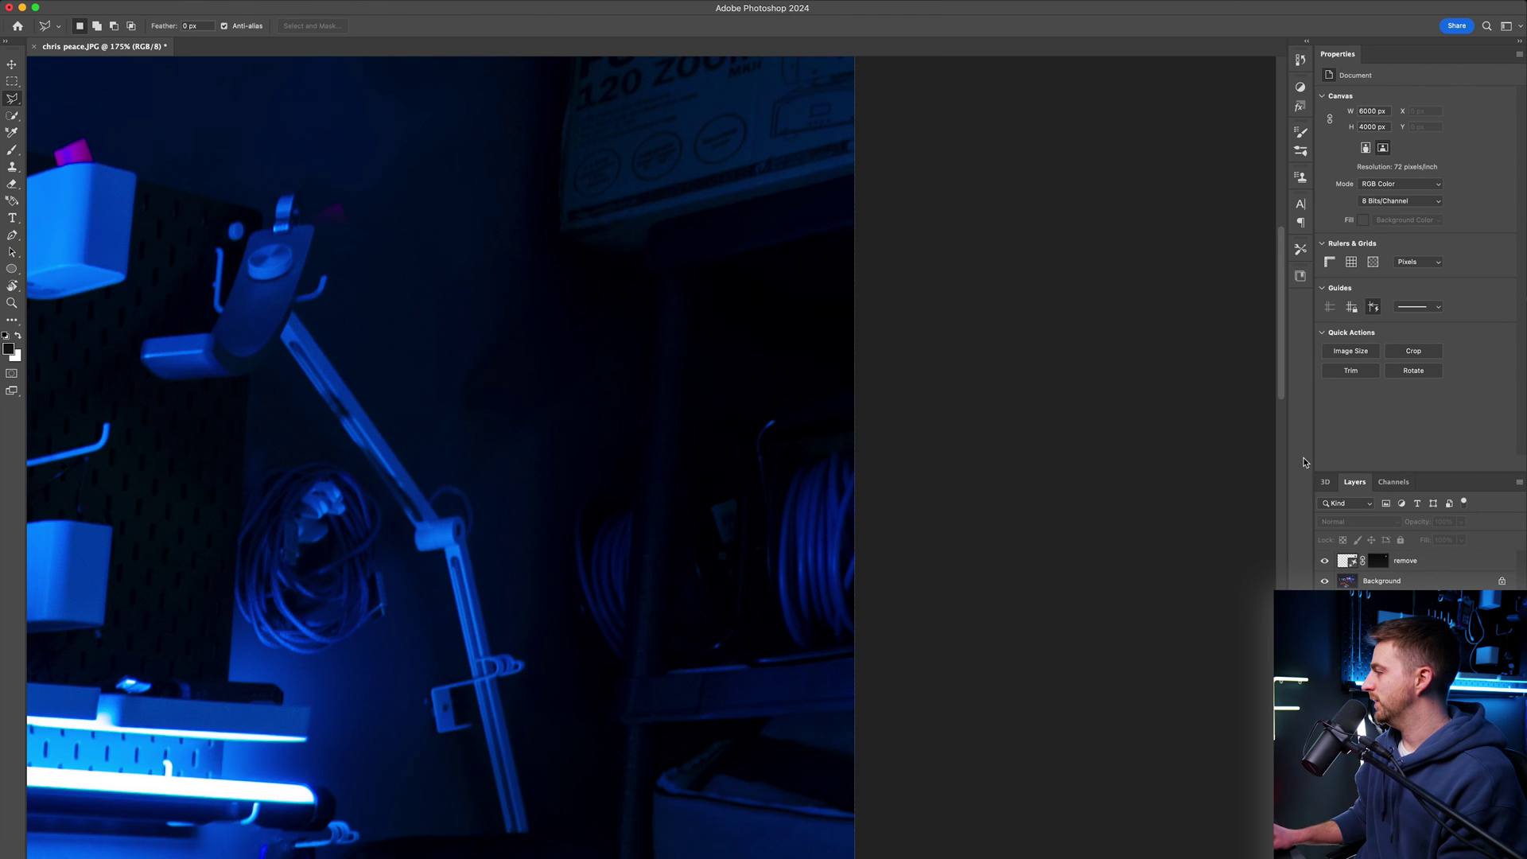
# Toggle the remove layer's visibility to compare, then select the Background layer
pyautogui.moveTo(1313, 450); pyautogui.dragTo(1150, 588)
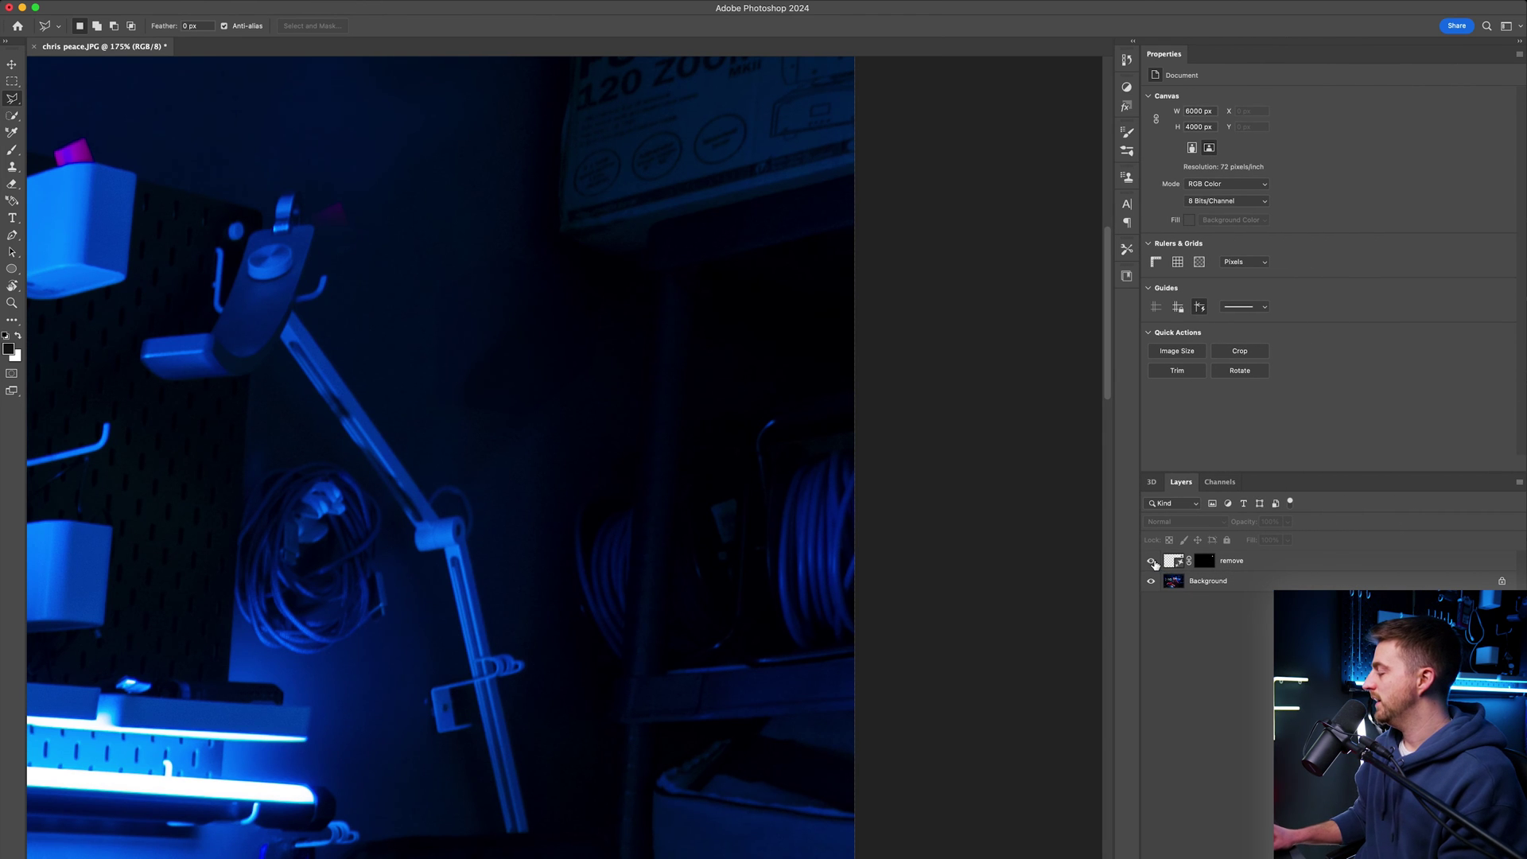
pyautogui.click(1154, 563)
pyautogui.click(1153, 563)
pyautogui.click(1153, 563)
pyautogui.click(1153, 563)
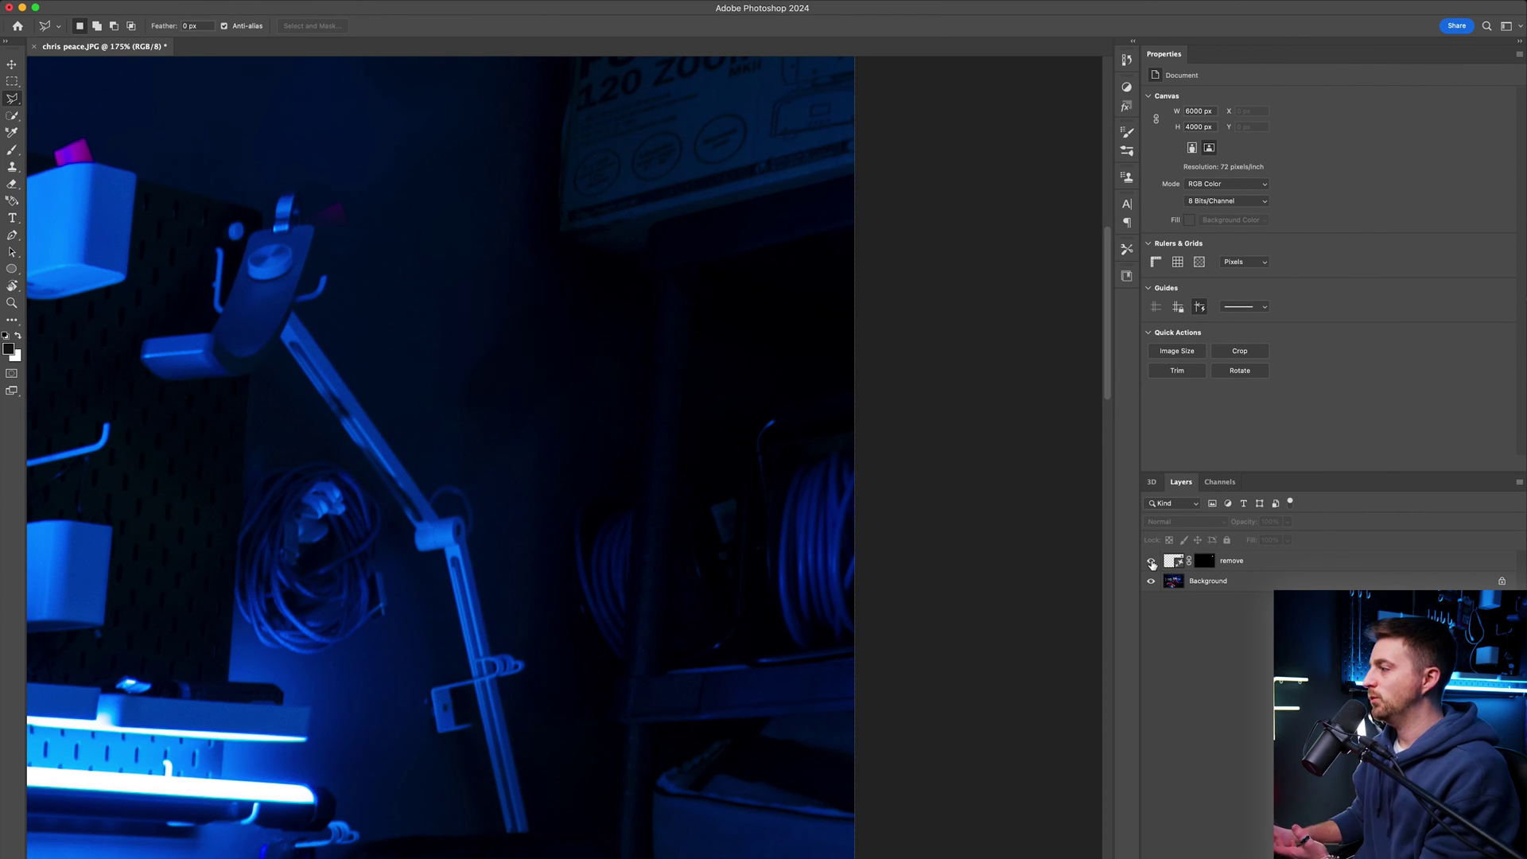
pyautogui.click(1153, 563)
pyautogui.click(1152, 563)
pyautogui.click(1153, 563)
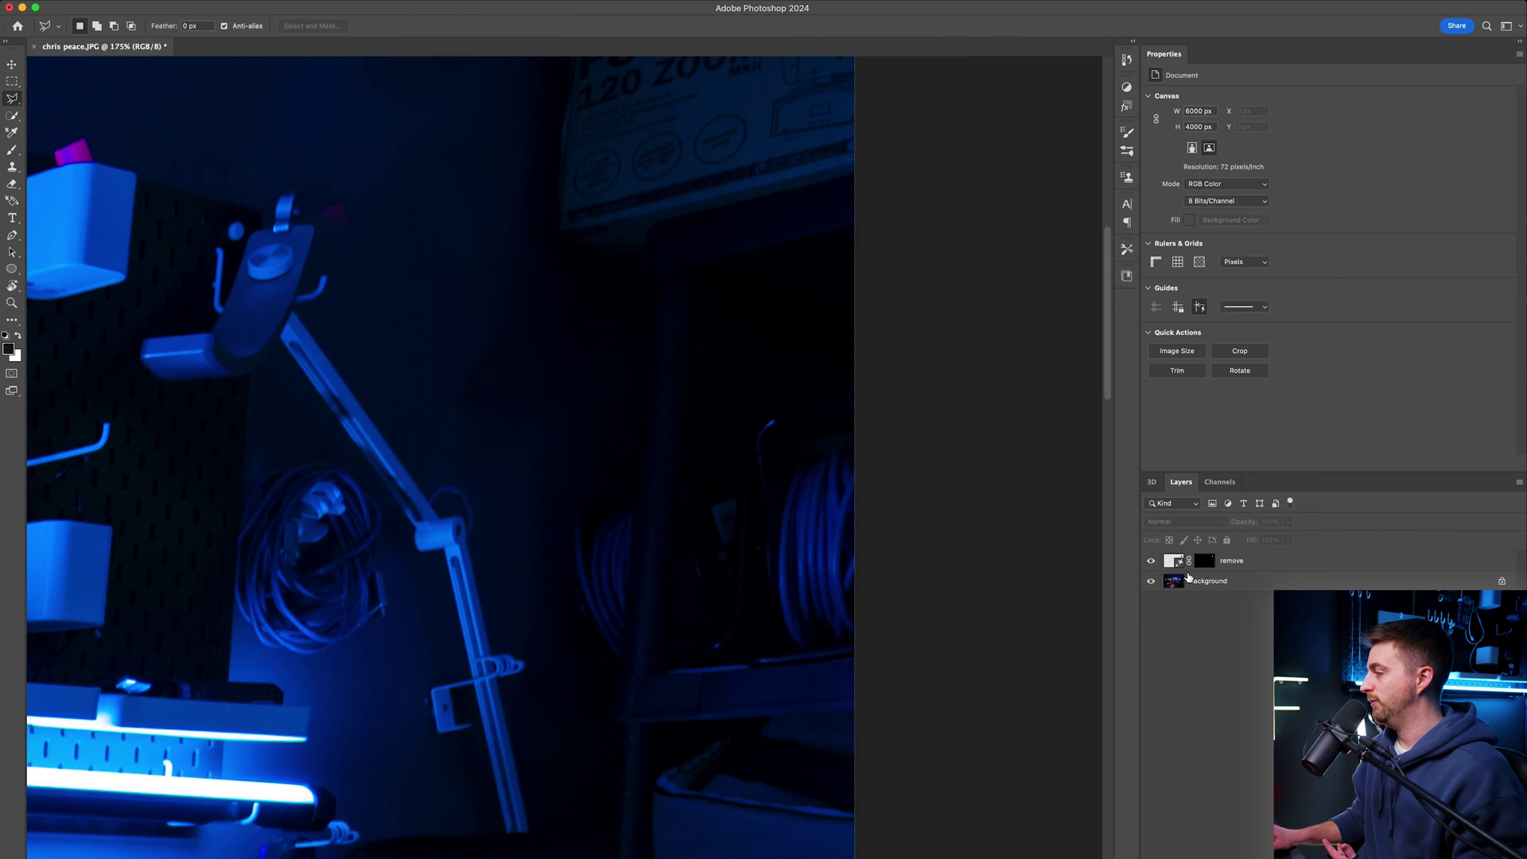
pyautogui.click(1204, 581)
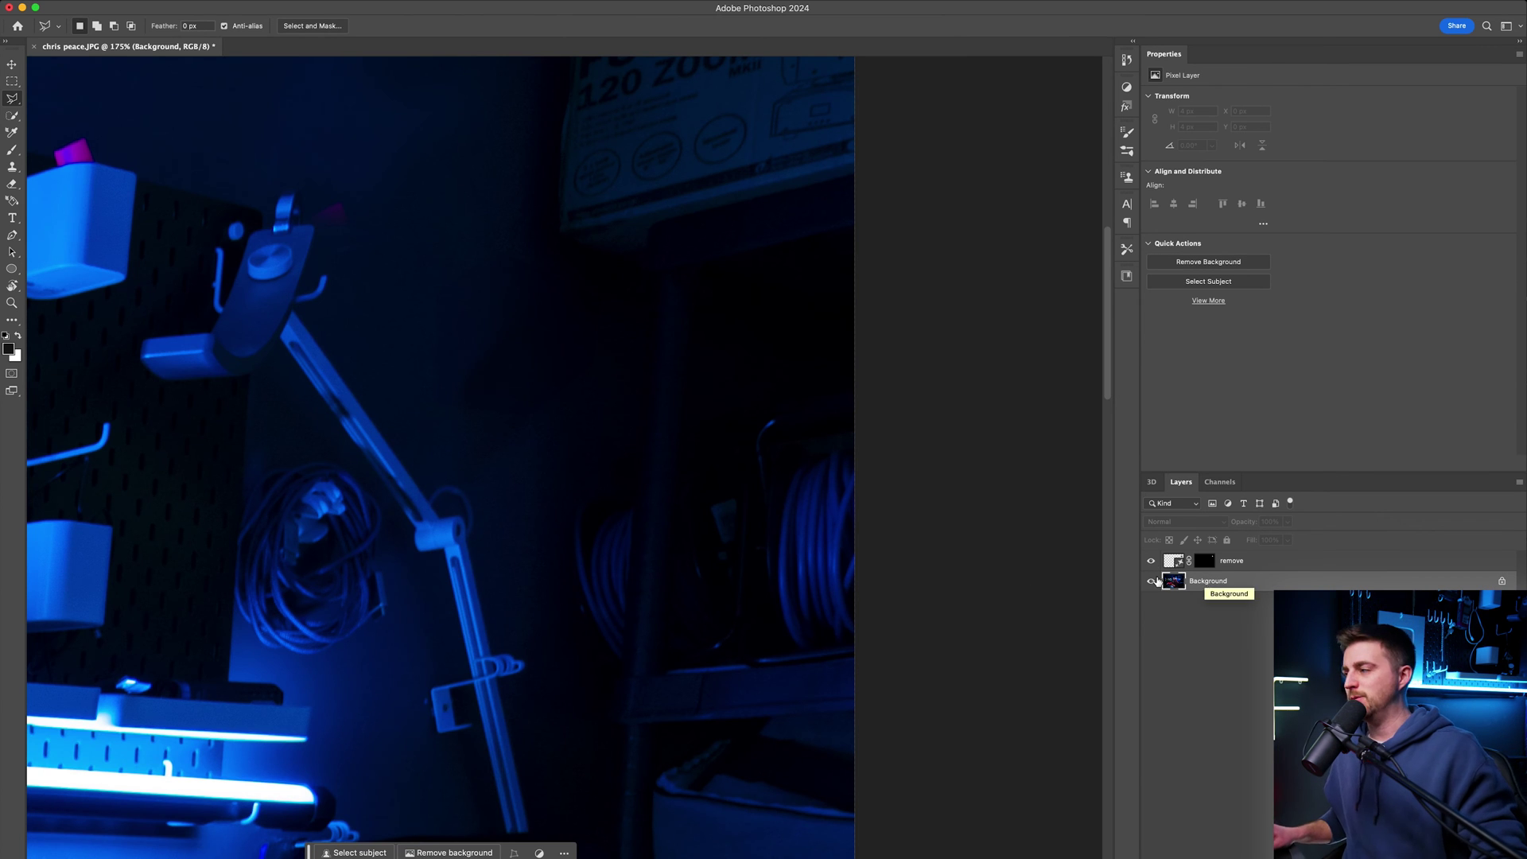
# Pan to the BF neon sign and outline it loosely with a closed polygonal selection
pyautogui.scroll(-1, 382, 394)
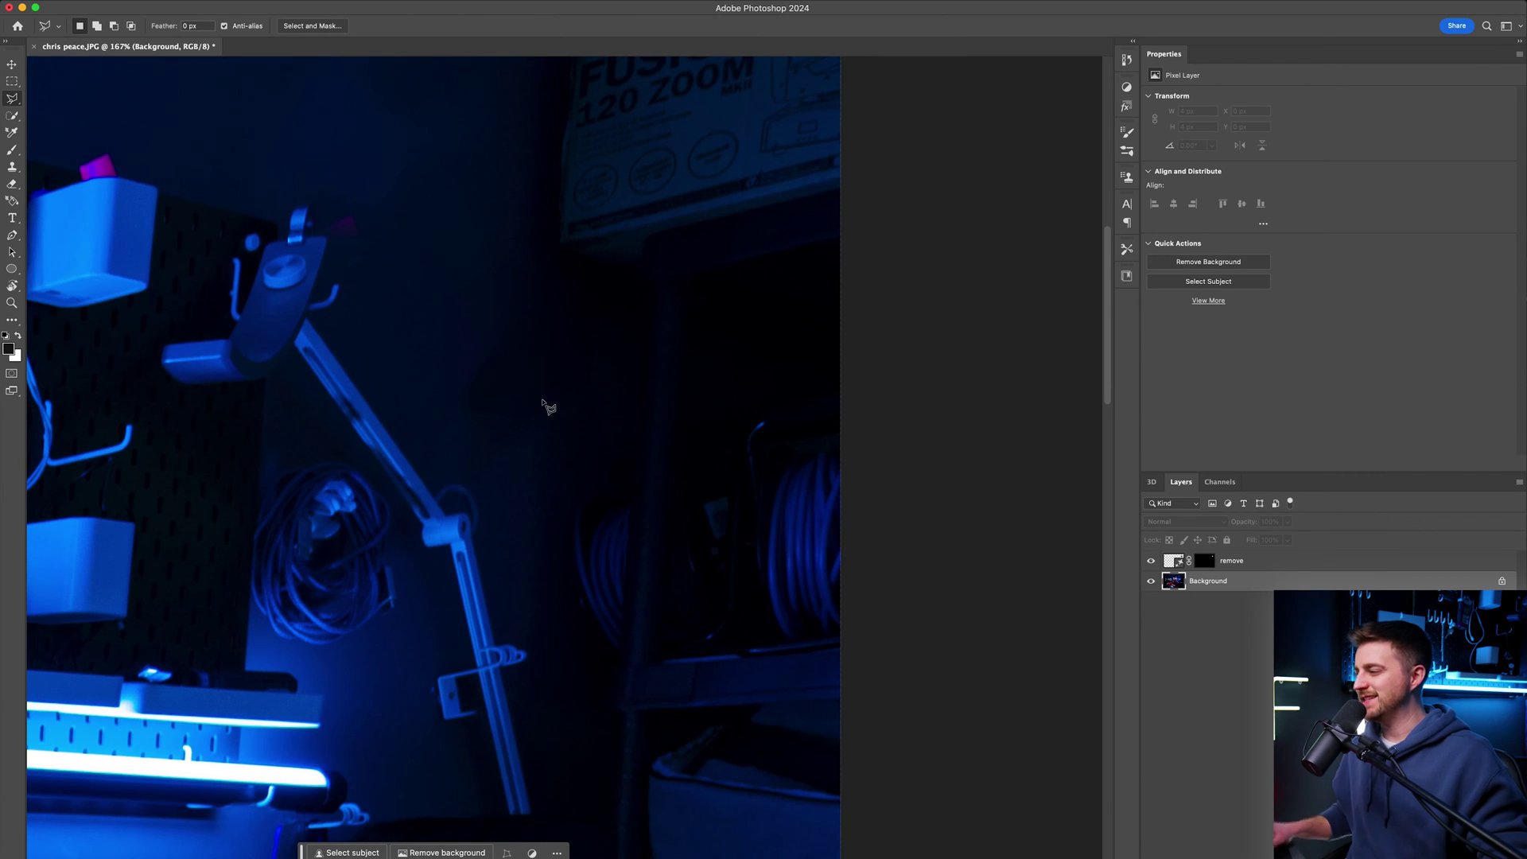
pyautogui.scroll(-5, 547, 404)
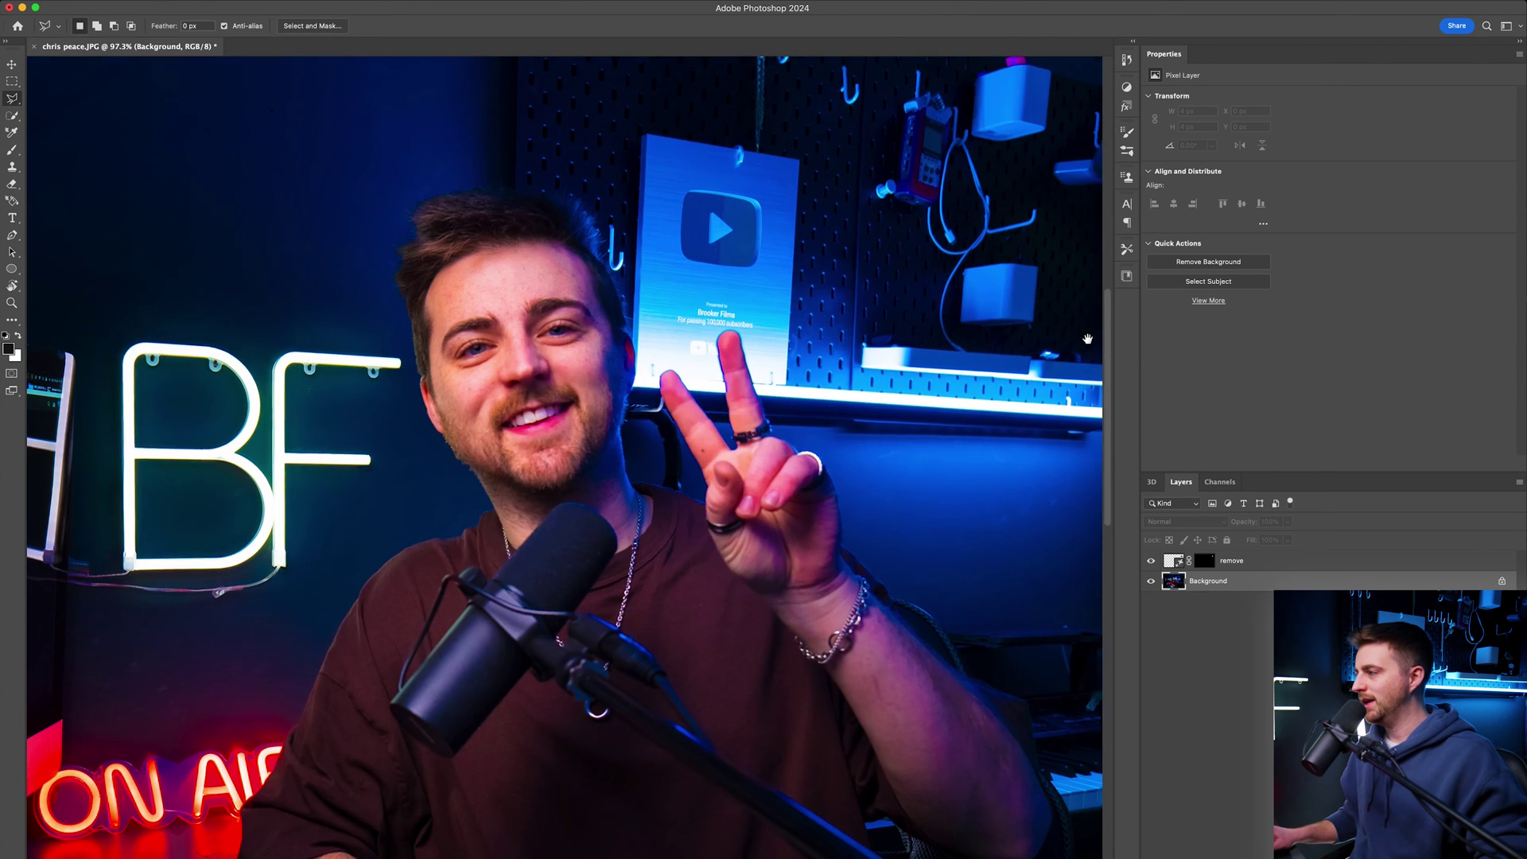
pyautogui.scroll(3, 334, 411)
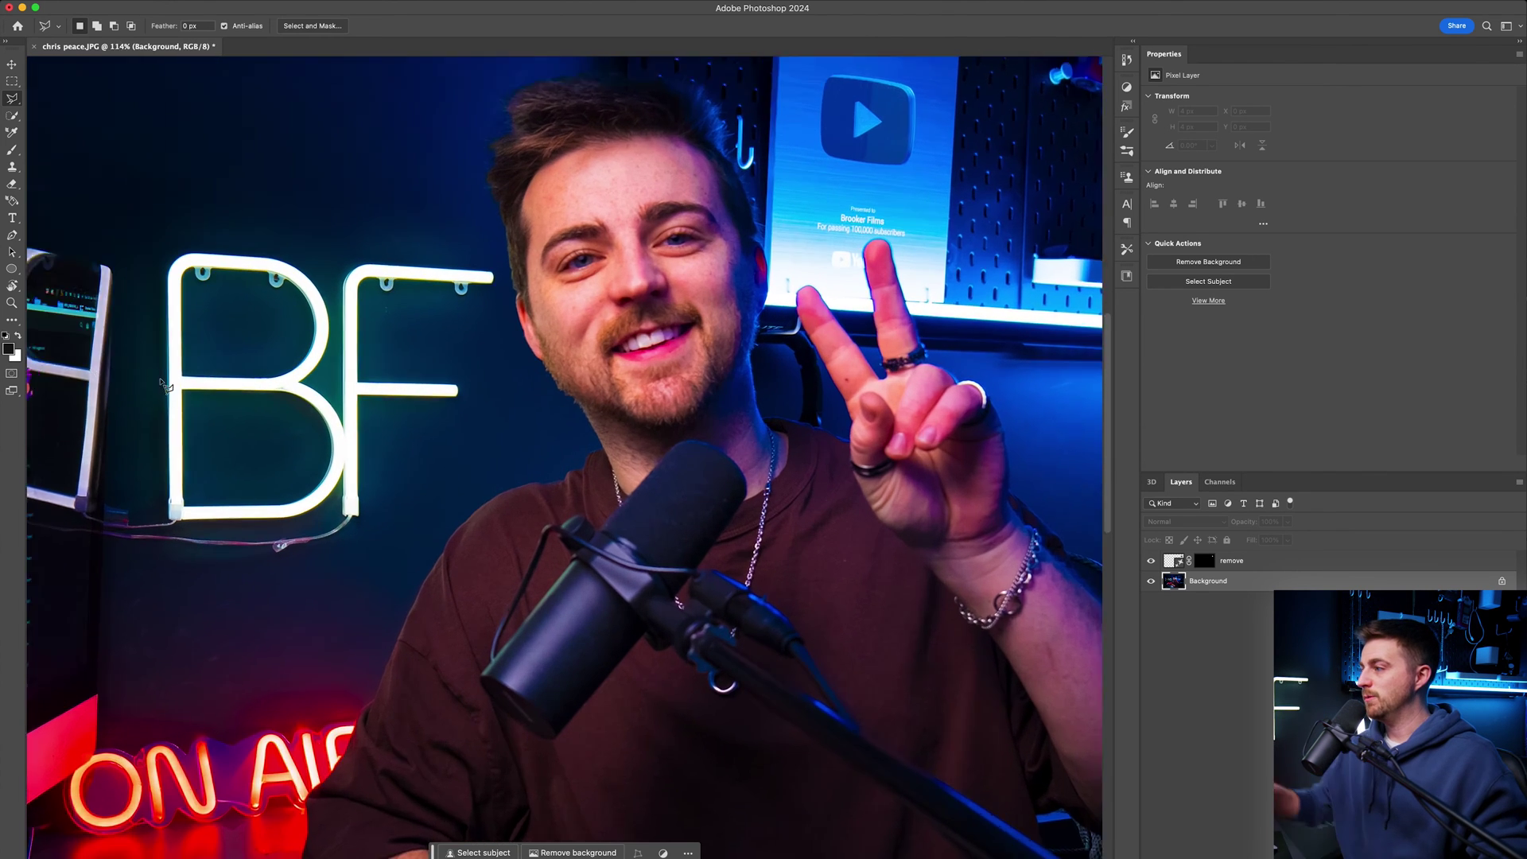
pyautogui.hscroll(-5, 335, 411)
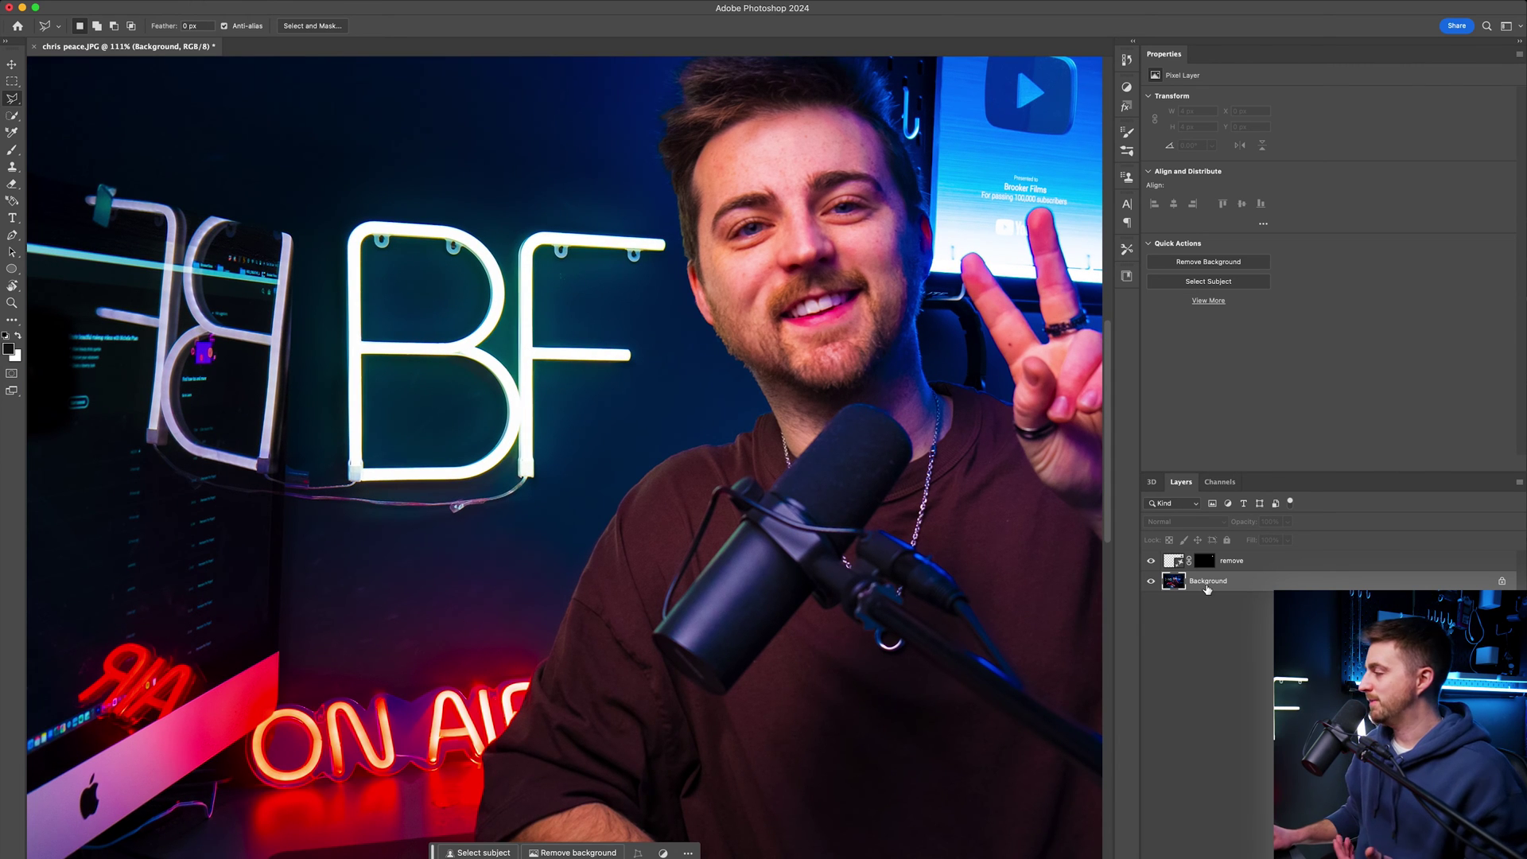
pyautogui.moveTo(305, 171)
pyautogui.mouseDown()
pyautogui.moveTo(325, 341)
pyautogui.moveTo(297, 440)
pyautogui.mouseUp()
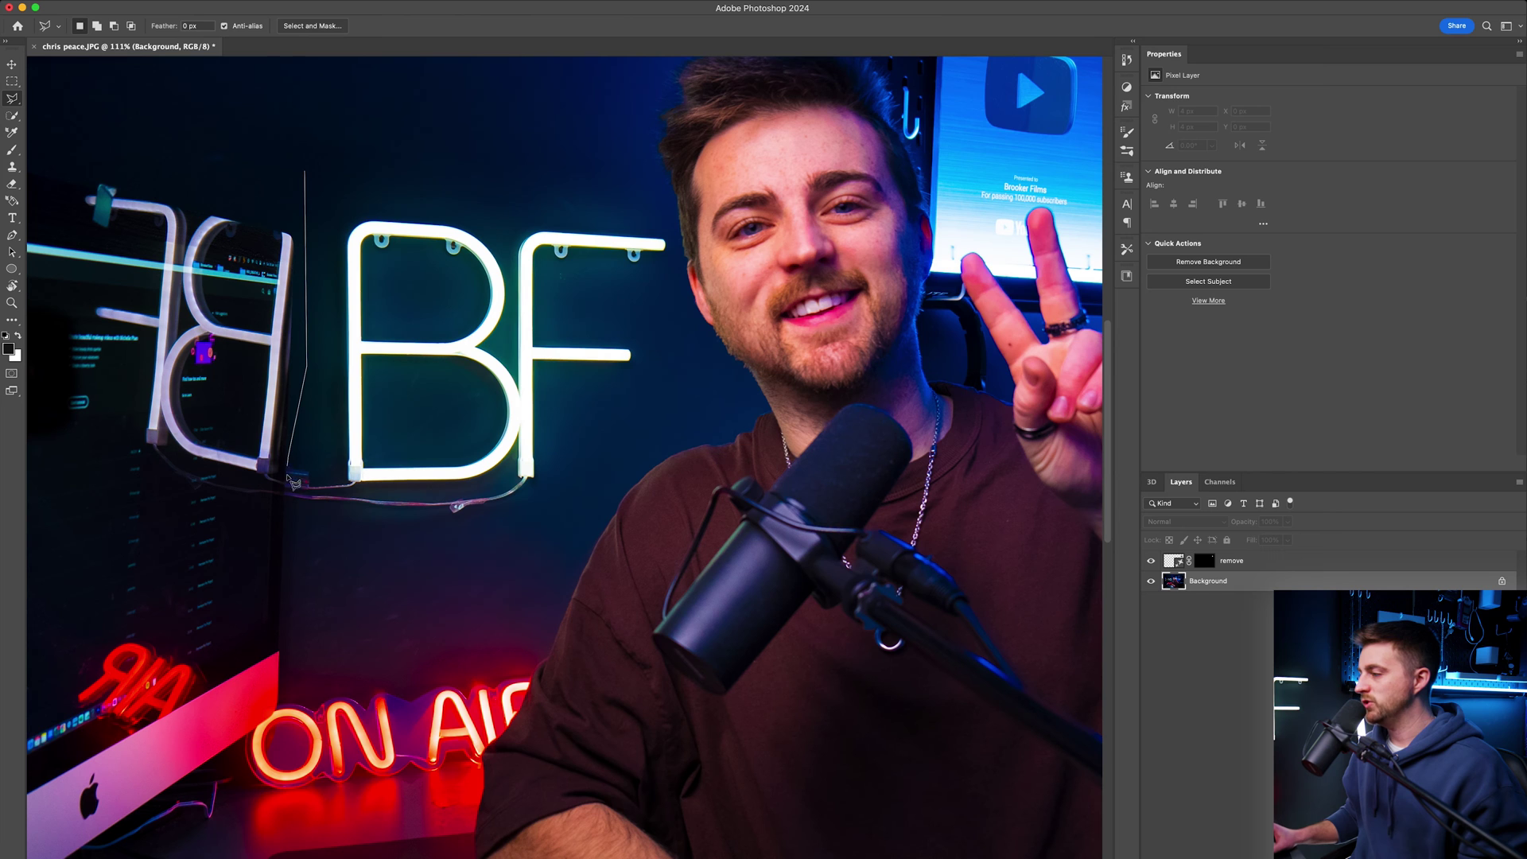
pyautogui.click(525, 545)
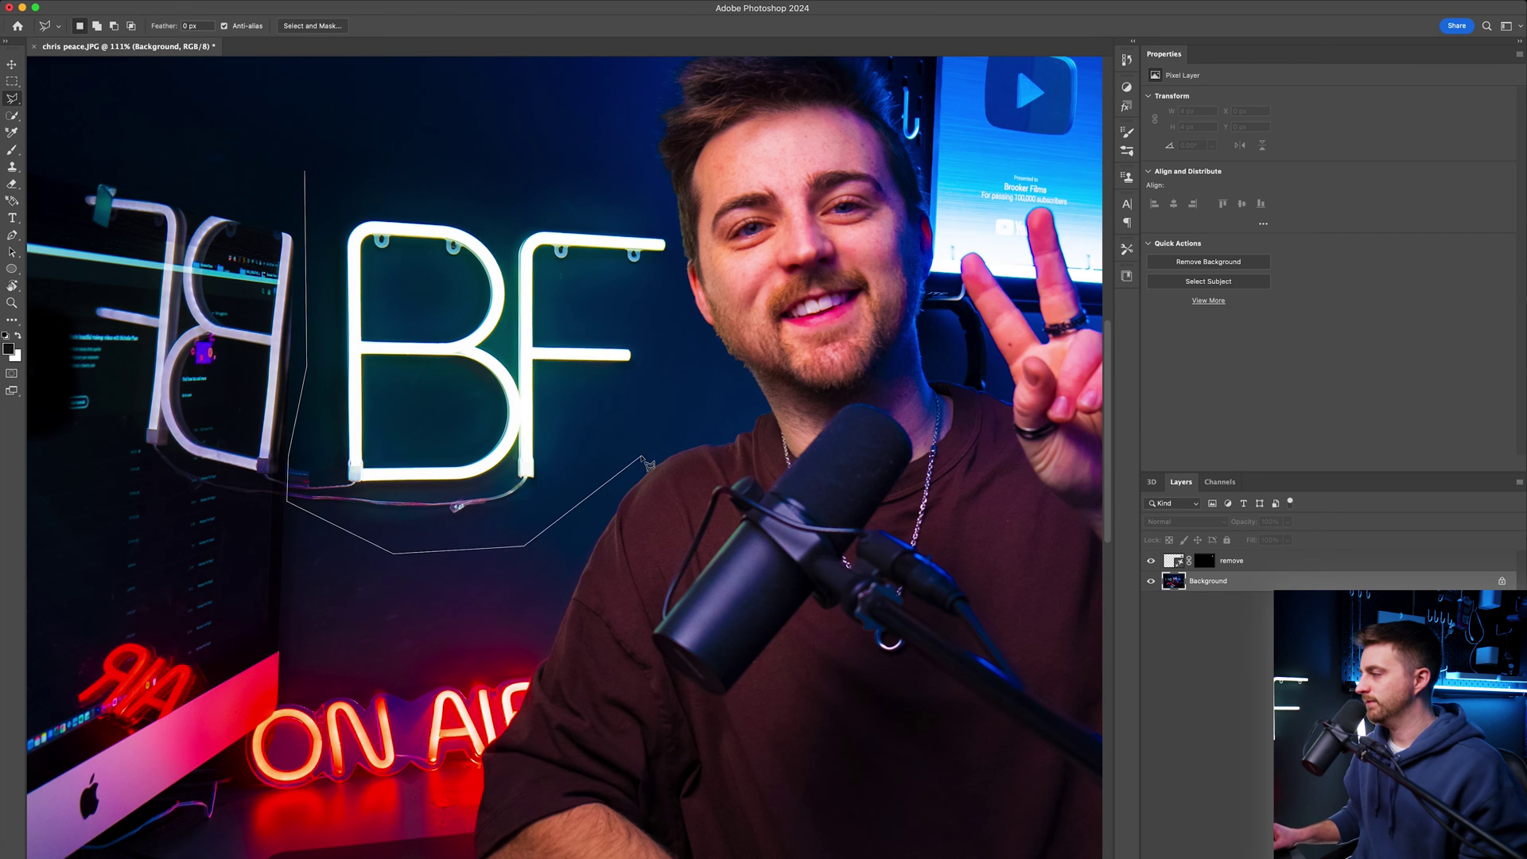
pyautogui.click(583, 164)
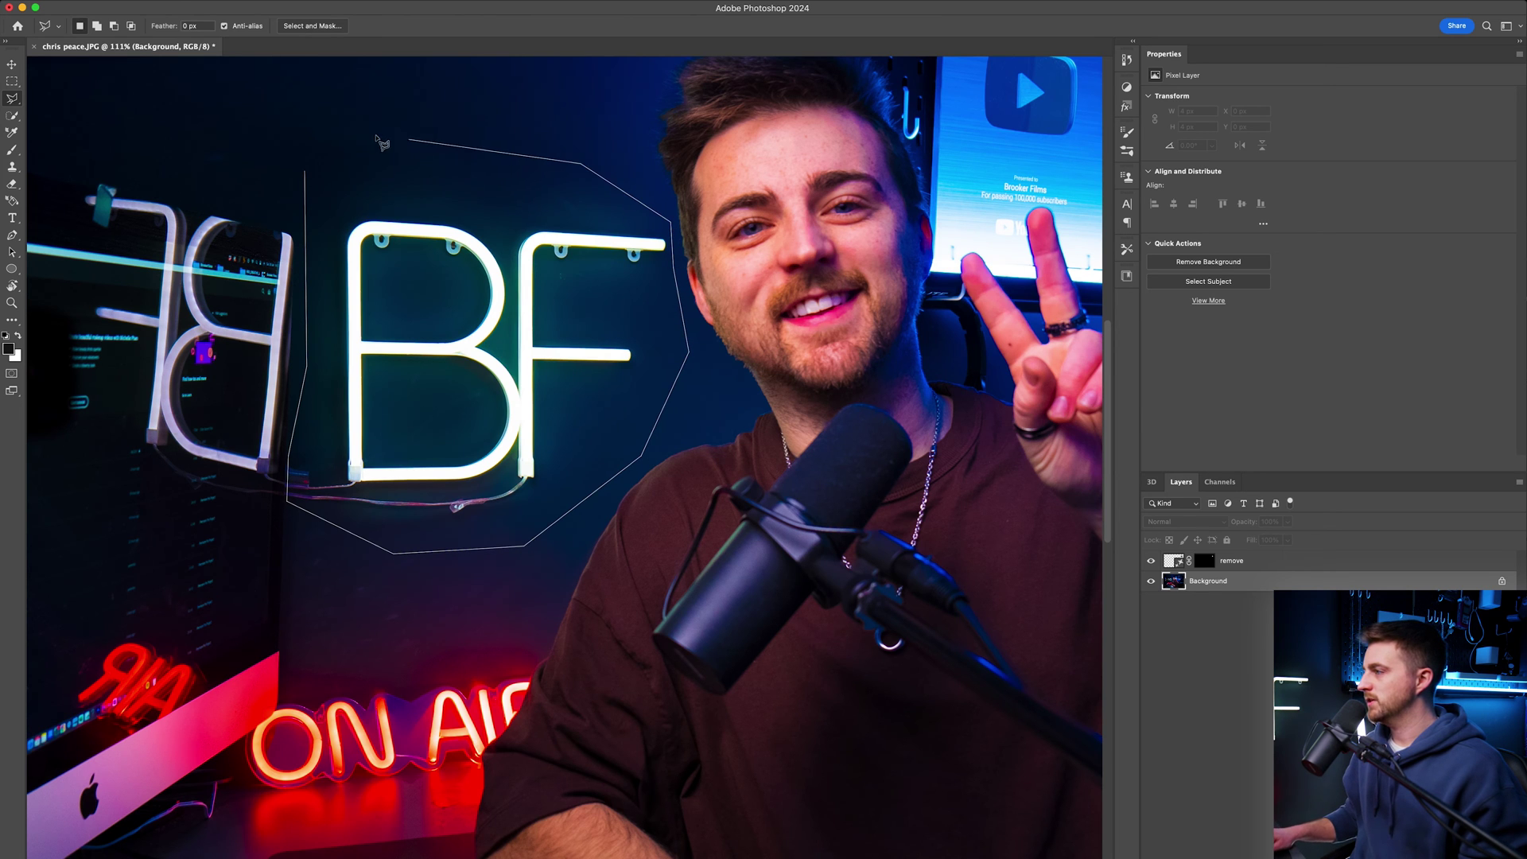
pyautogui.click(346, 140)
pyautogui.click(312, 178)
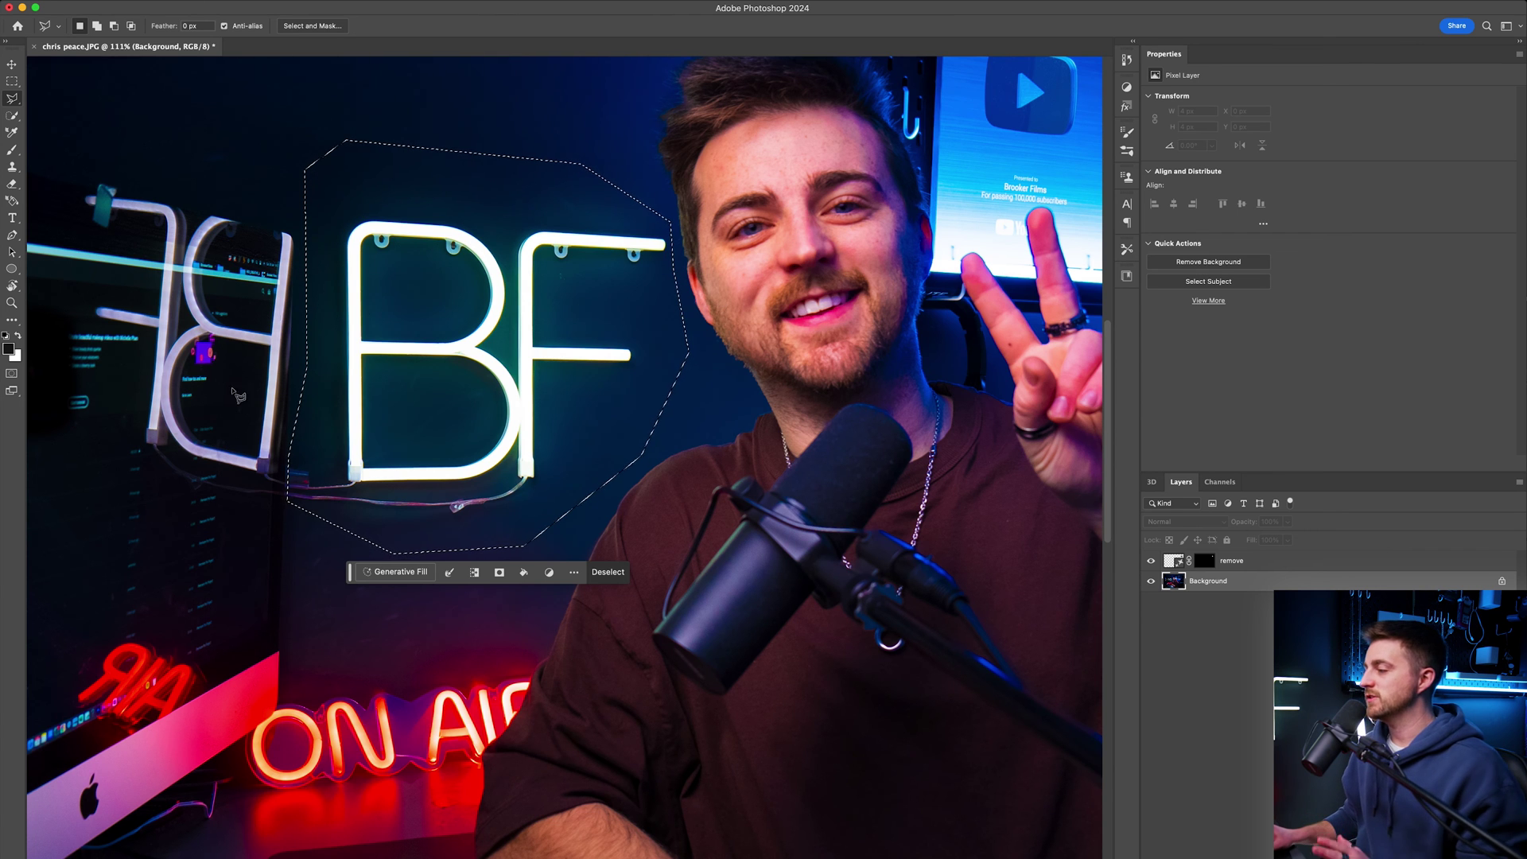
# Run Generative Fill on the selection with the prompt 'remove'
pyautogui.click(395, 572)
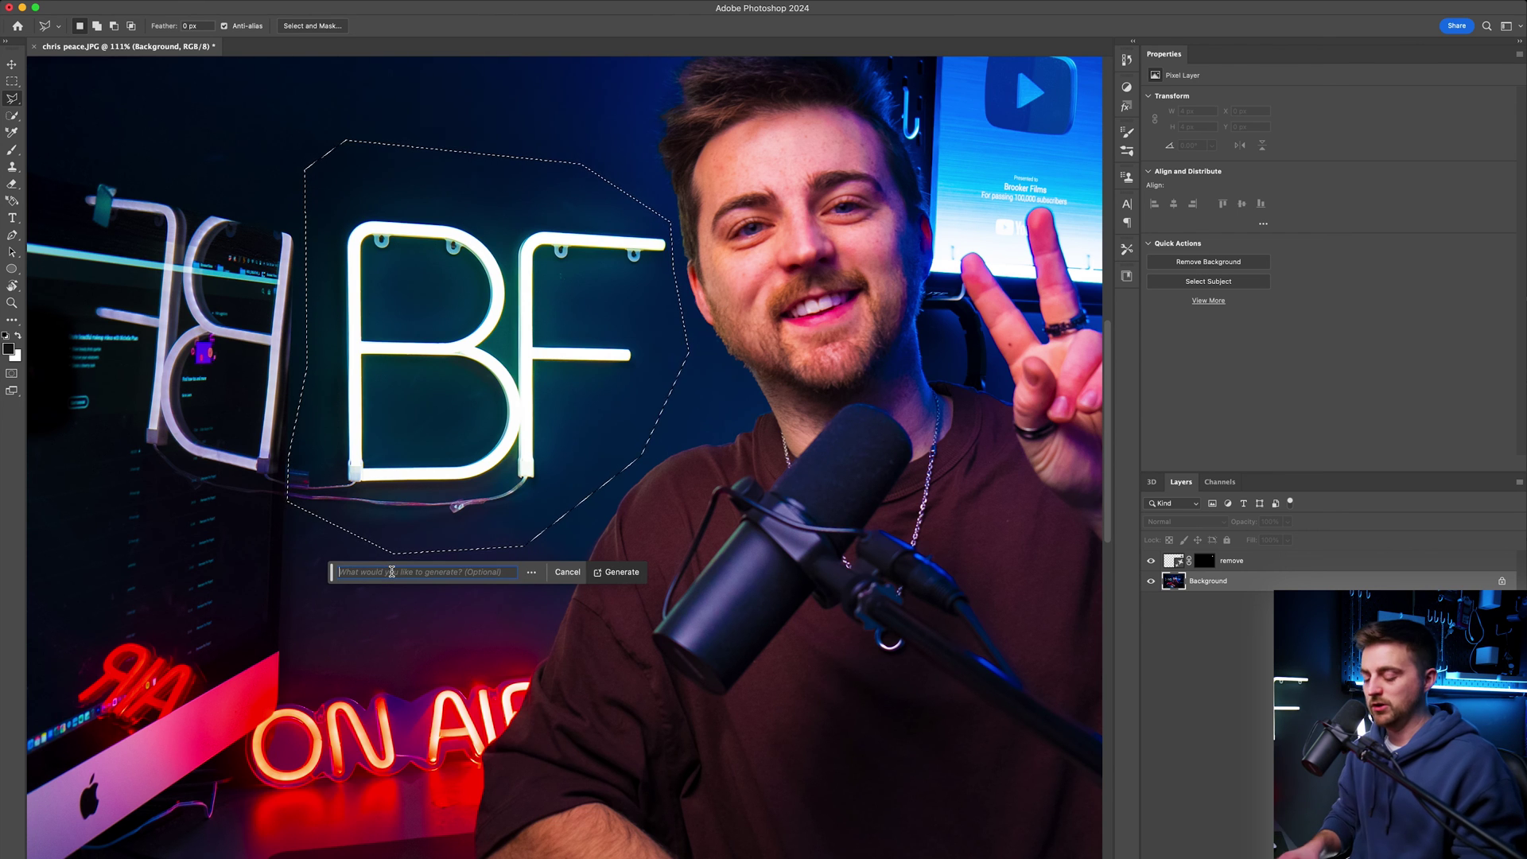
pyautogui.write('remove')
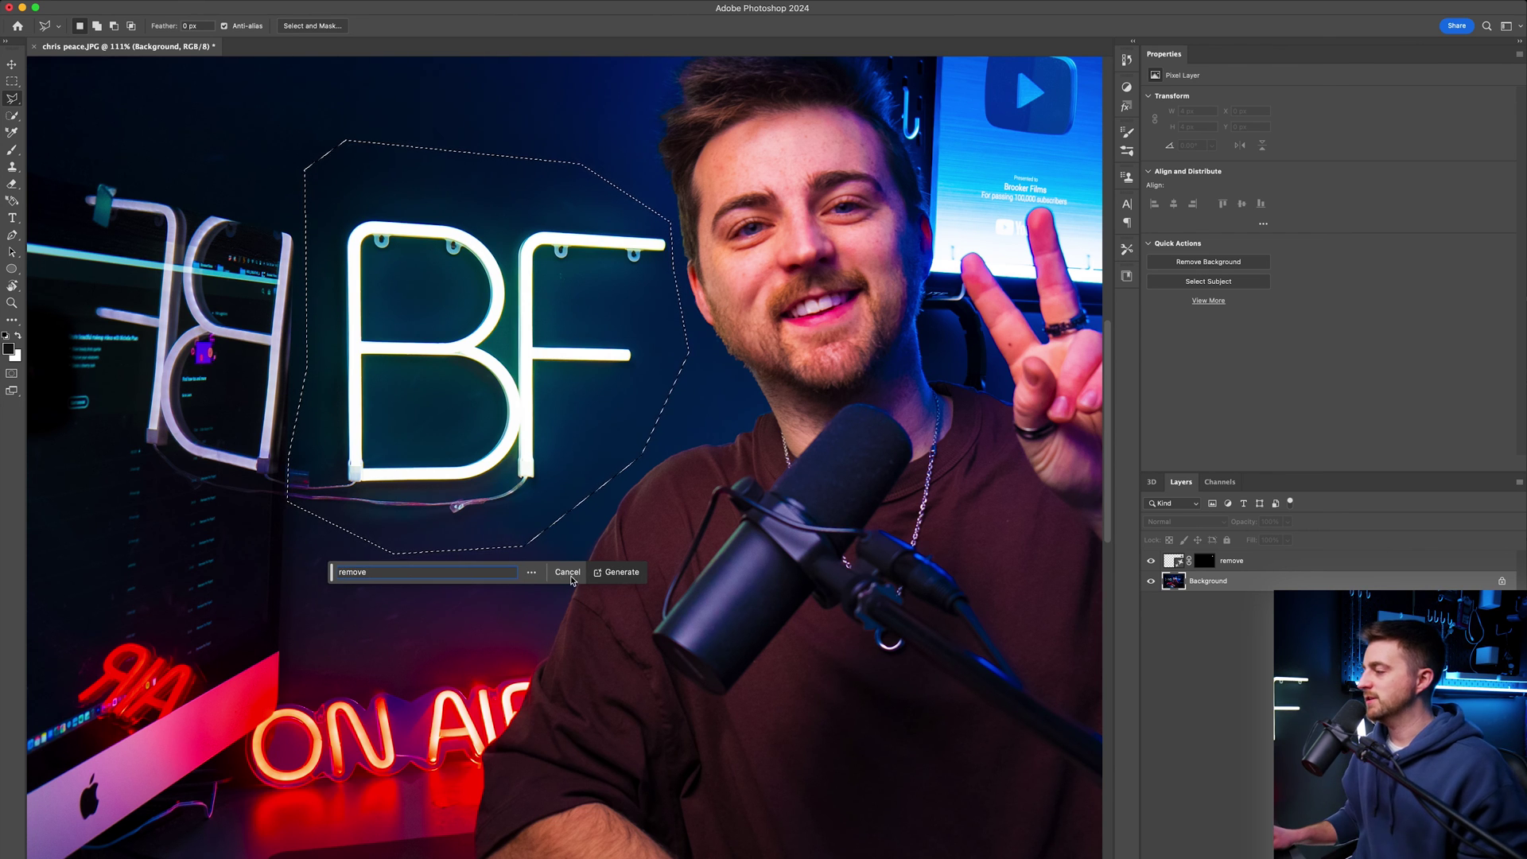
pyautogui.click(607, 573)
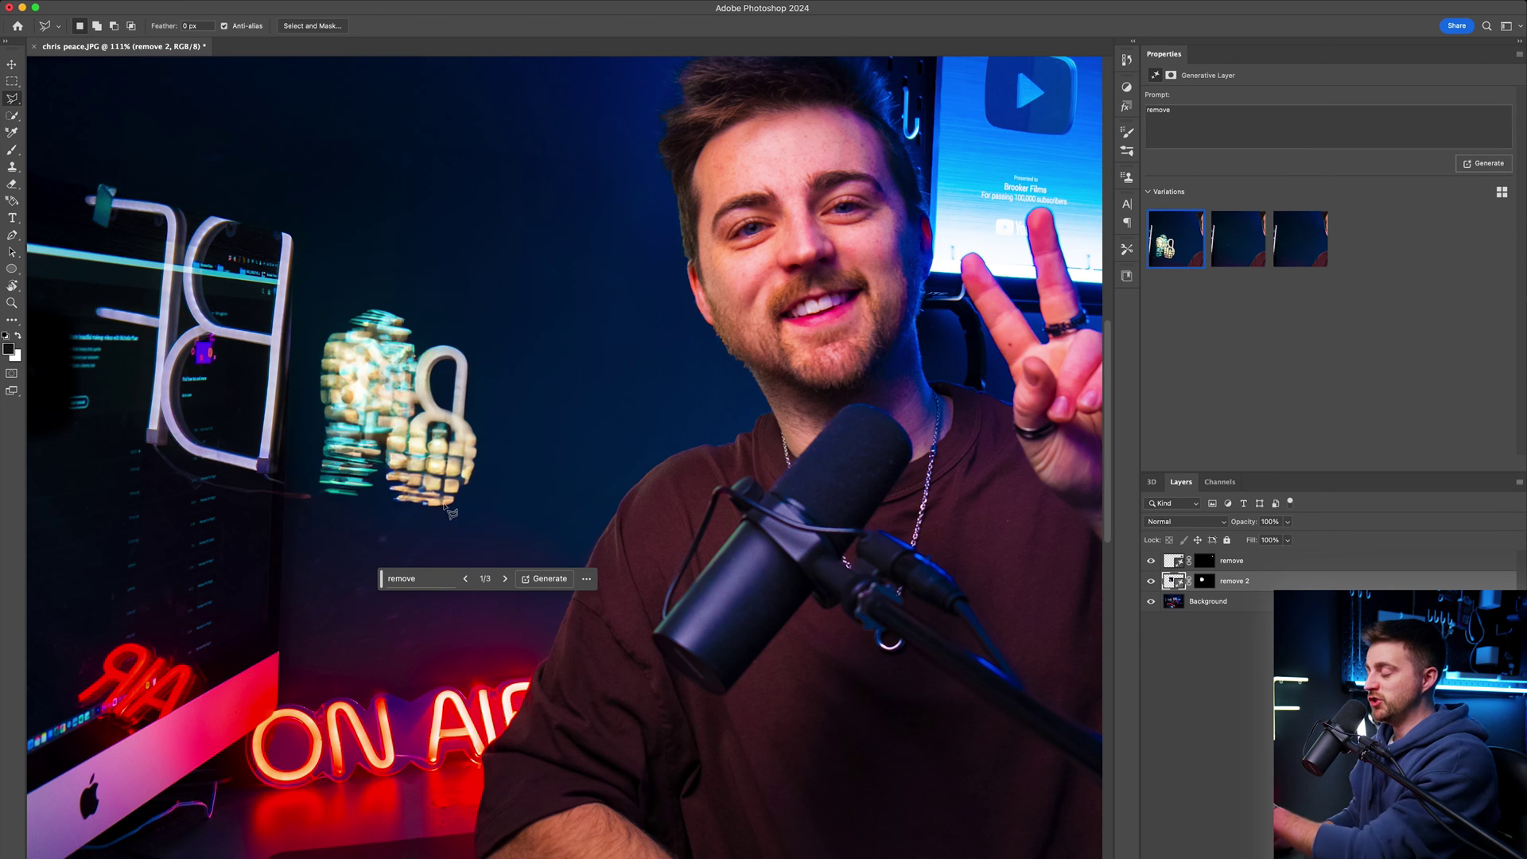
# Cycle through the three generated variations and keep variation 2, where the sign is gone
pyautogui.click(503, 578)
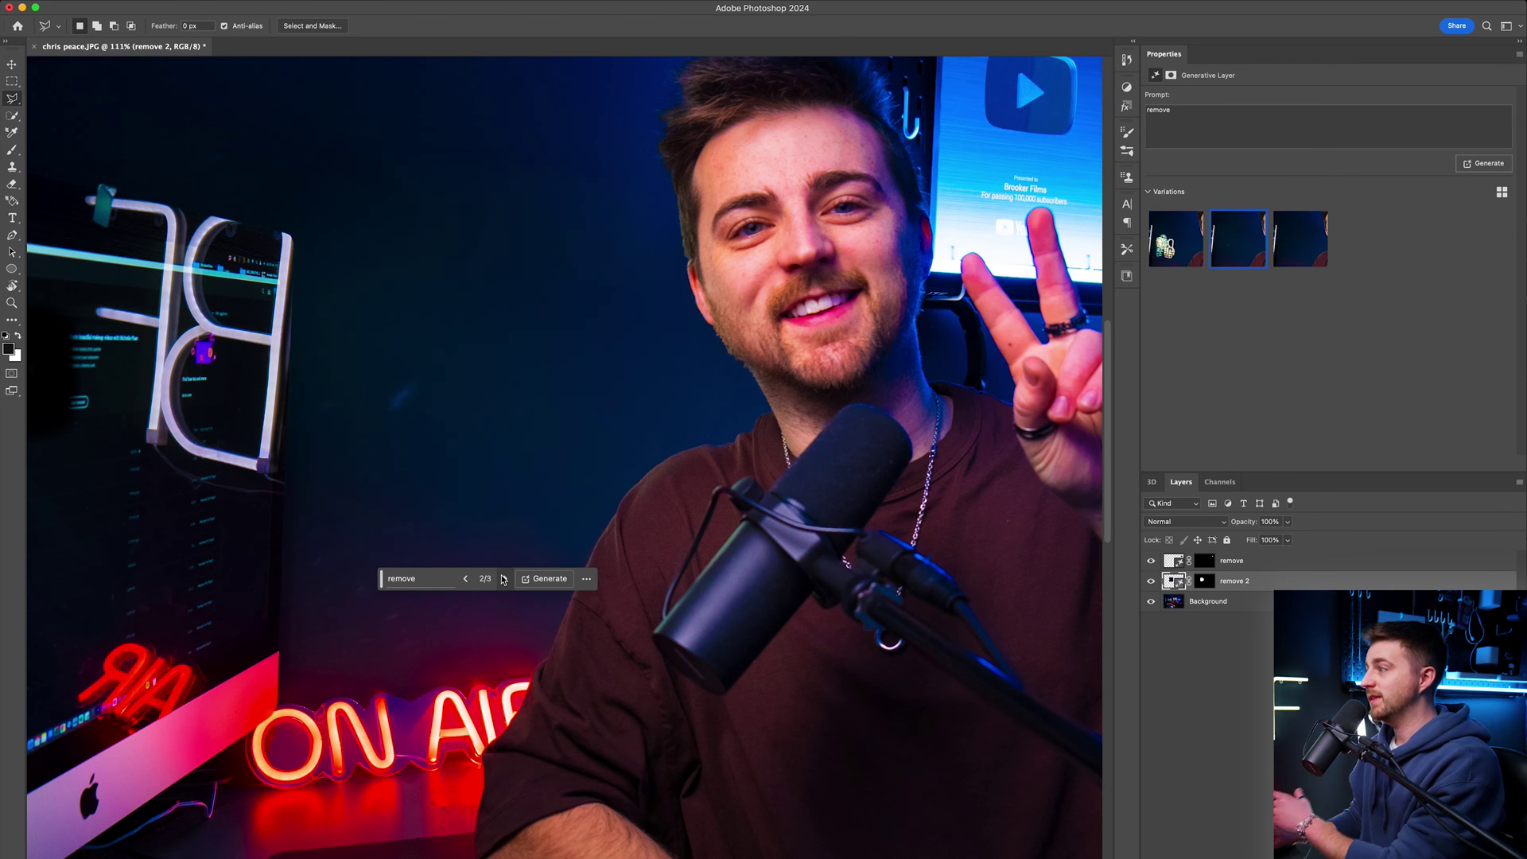
pyautogui.click(502, 579)
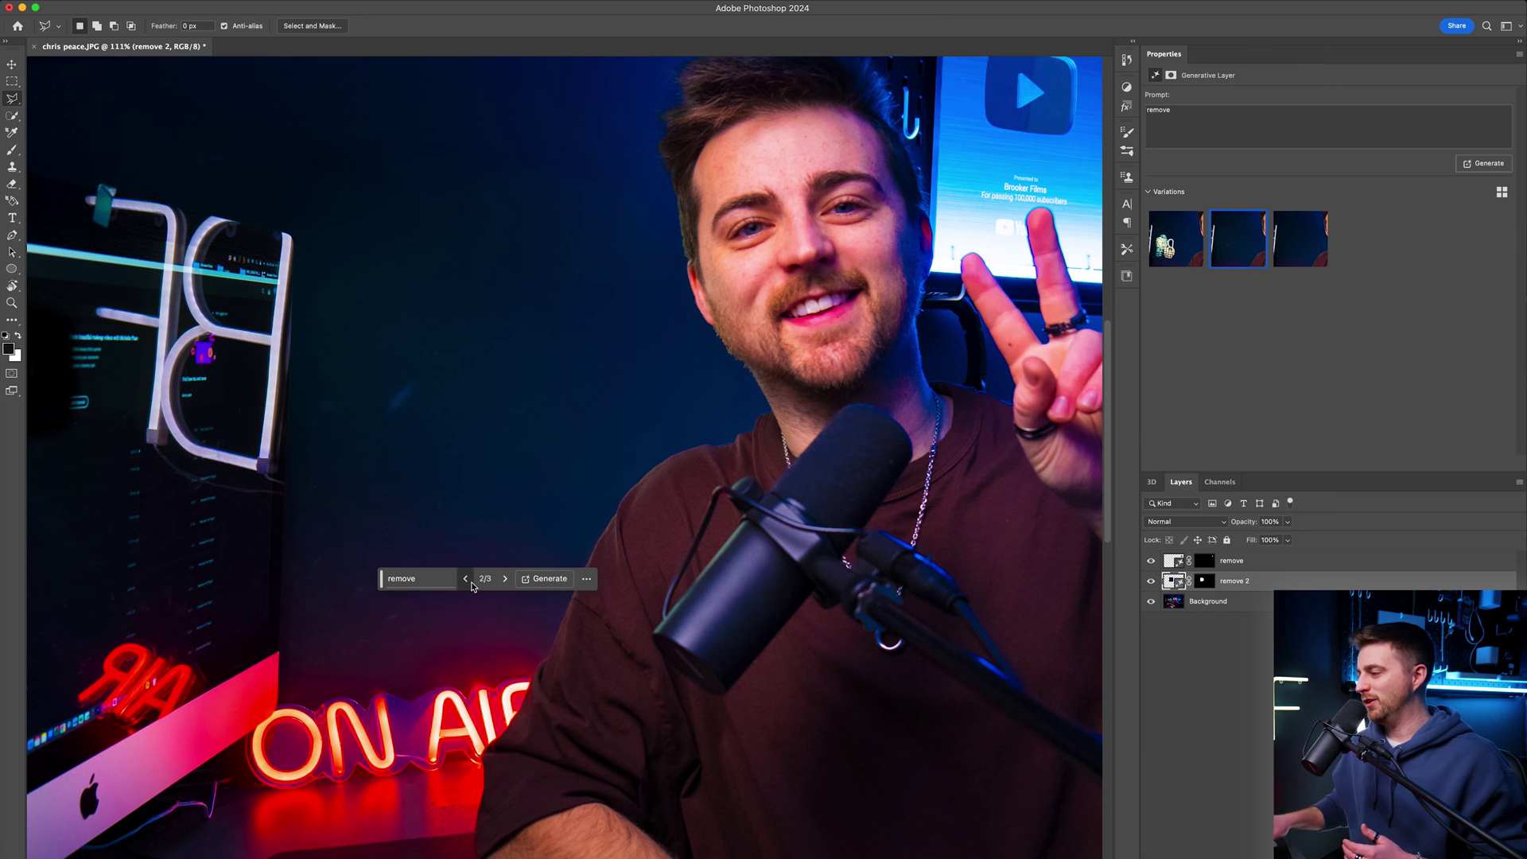
pyautogui.click(467, 580)
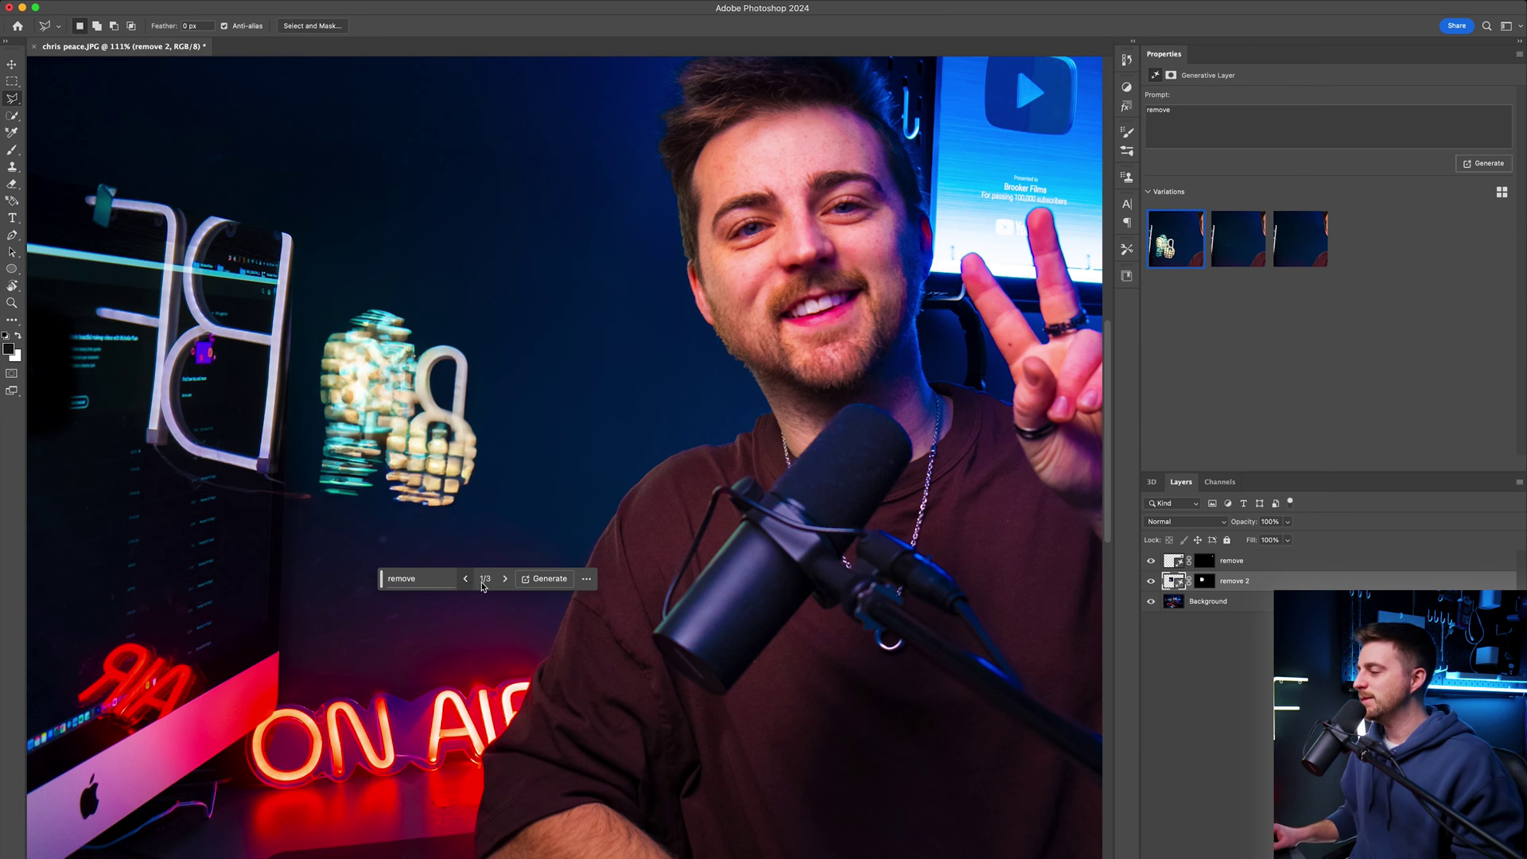
pyautogui.click(504, 579)
pyautogui.click(504, 579)
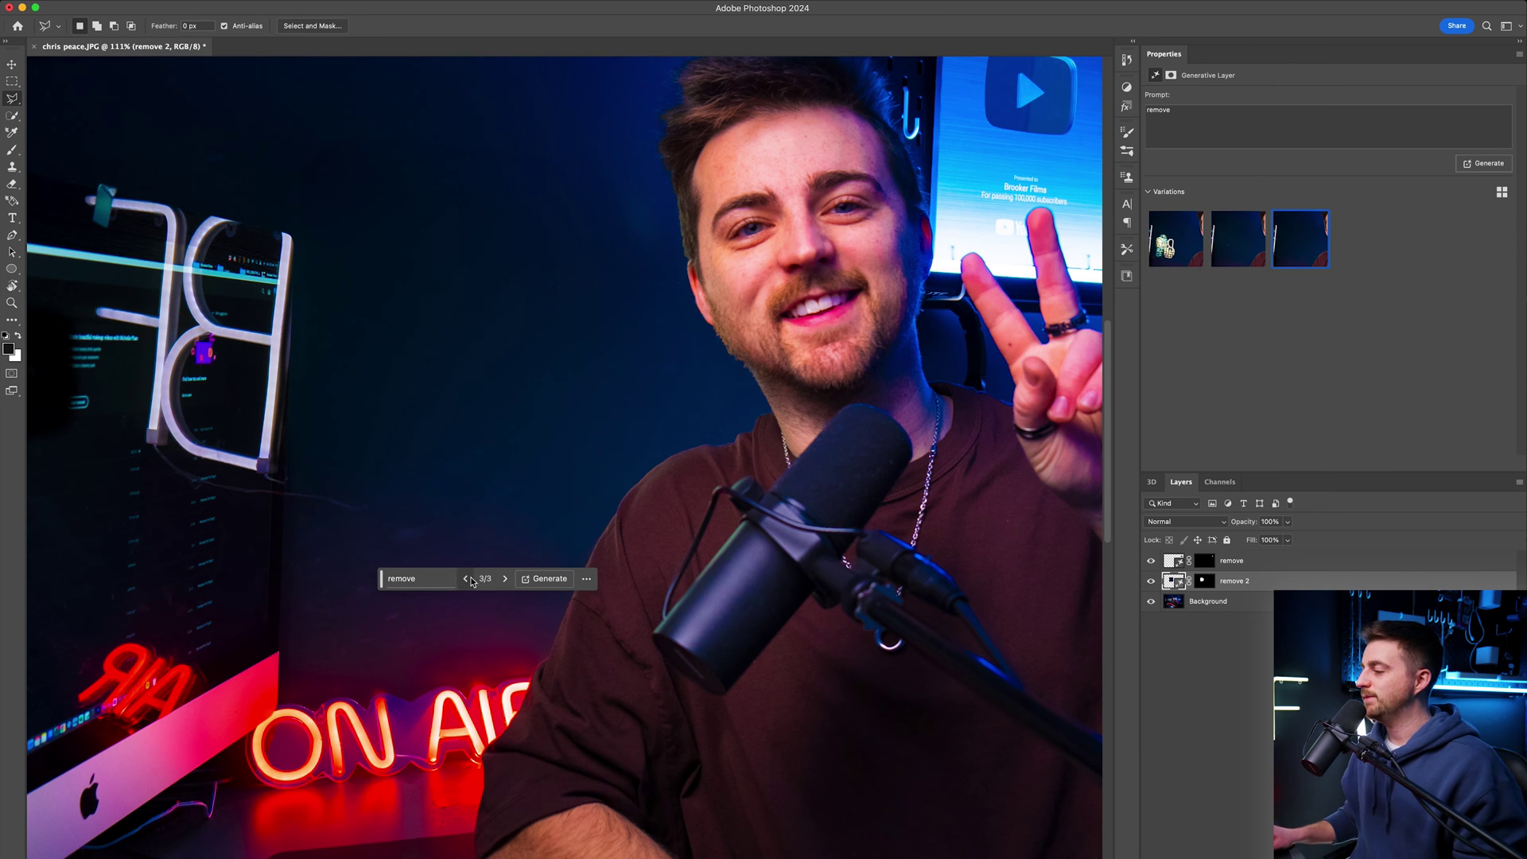
pyautogui.click(467, 579)
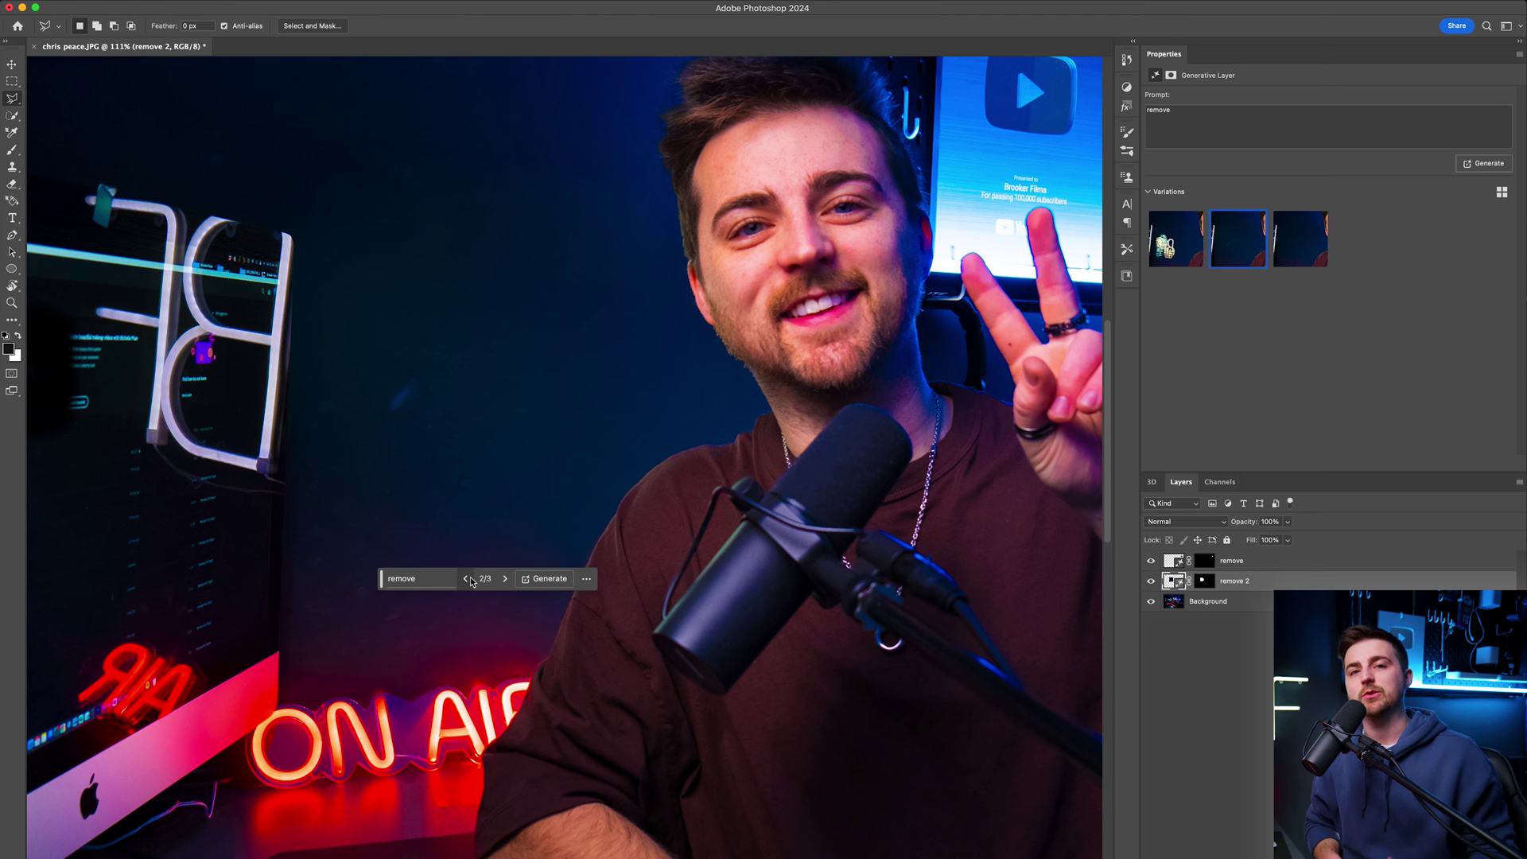
# Commit the generative fill and fit the whole photo in view
pyautogui.press('v')
pyautogui.click(302, 241)
pyautogui.press('super+0')
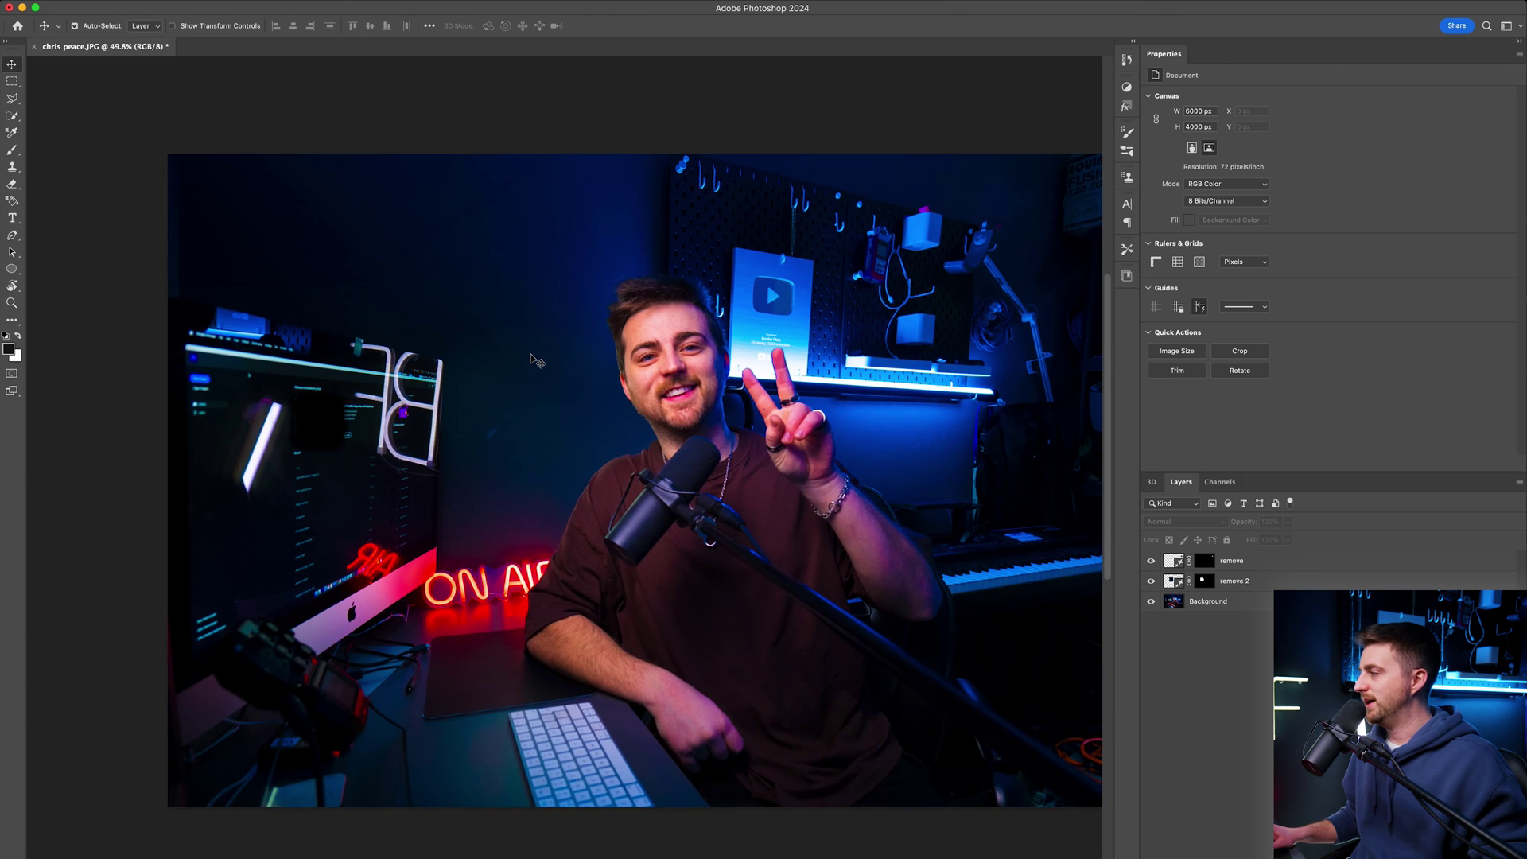
pyautogui.hscroll(5, 533, 360)
# Hide and reshow the remove 2 layer to compare, then drag a rectangle on the photo
pyautogui.click(1151, 581)
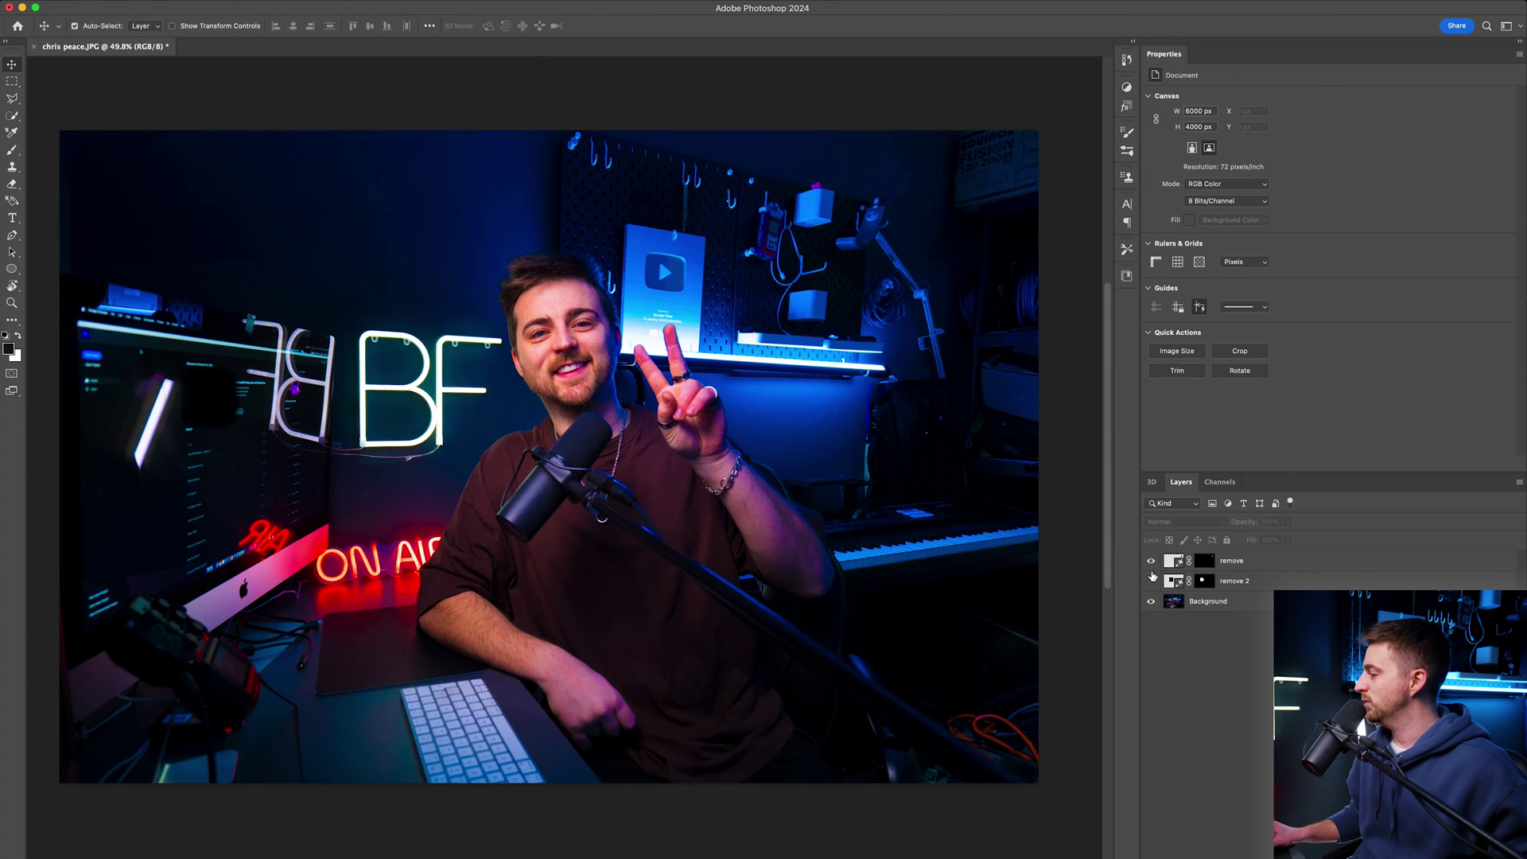
pyautogui.click(1151, 581)
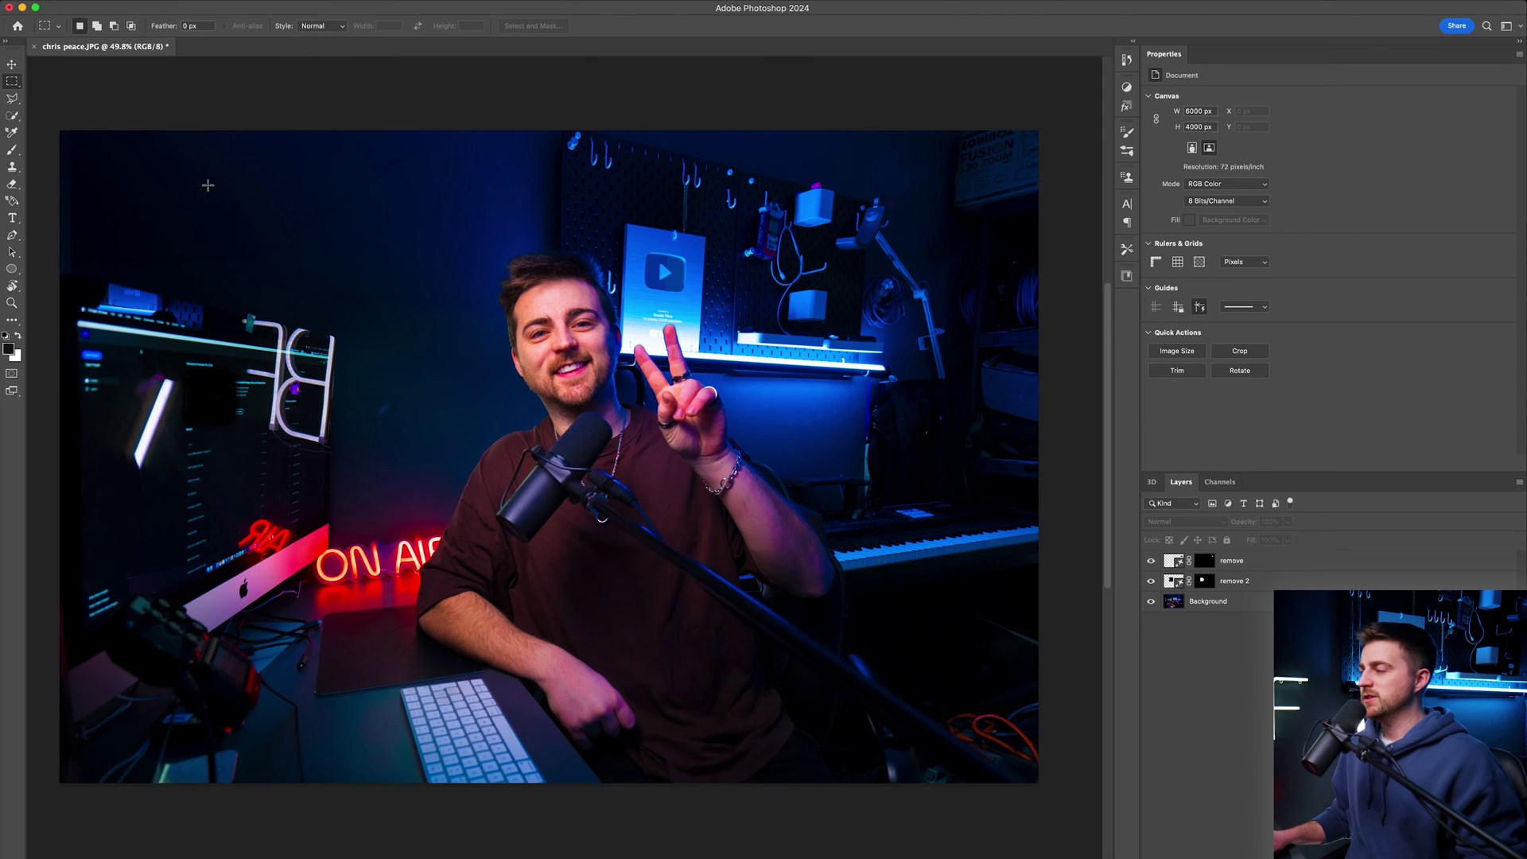
pyautogui.moveTo(186, 186); pyautogui.dragTo(393, 335)
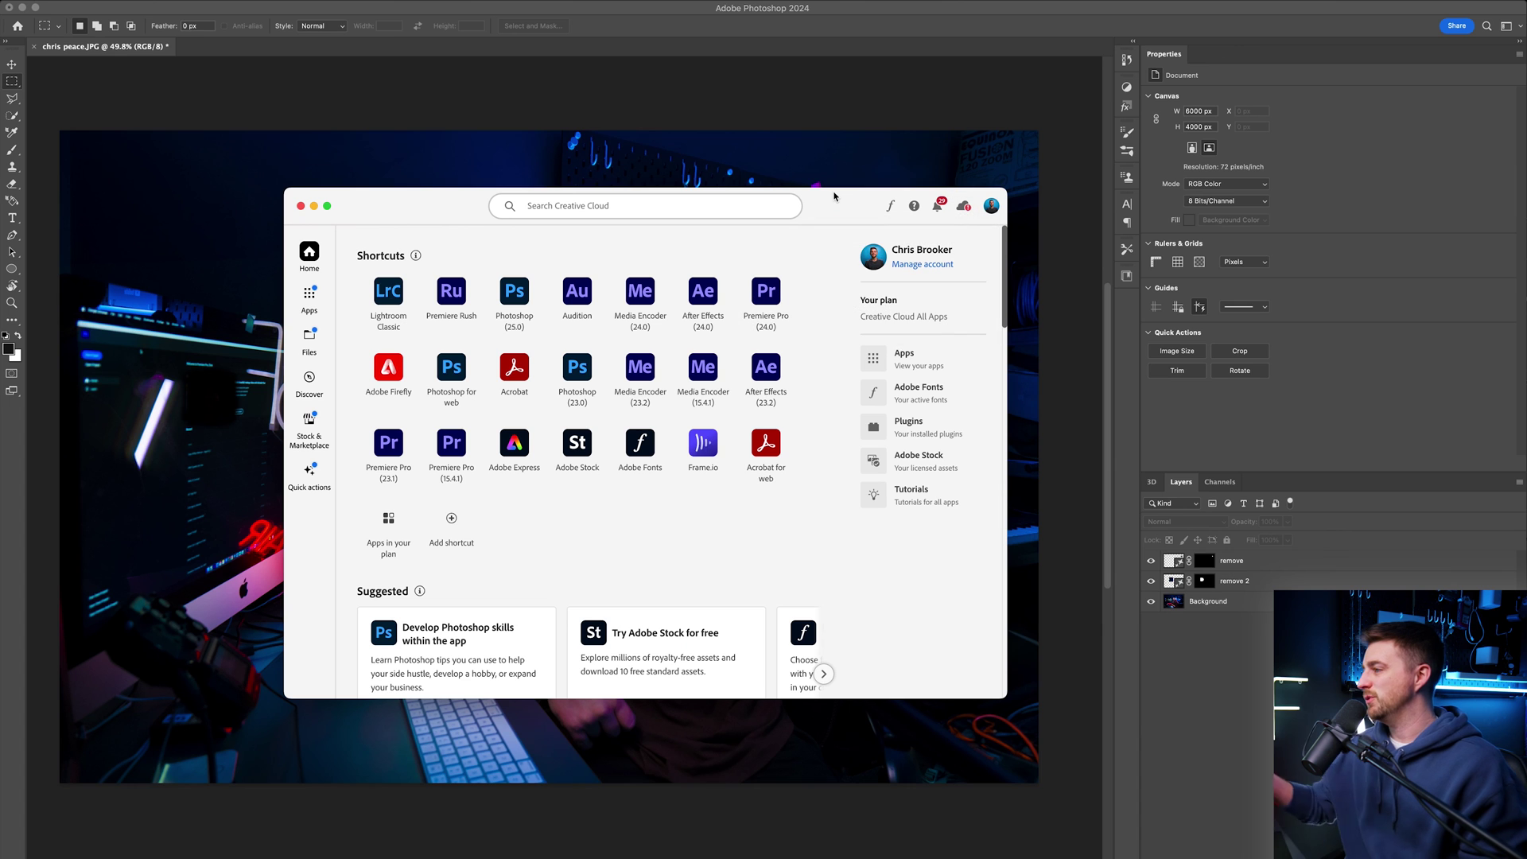
# Go to the Apps updates list and show the Update options for Photoshop v 25.4
pyautogui.click(299, 298)
pyautogui.click(377, 296)
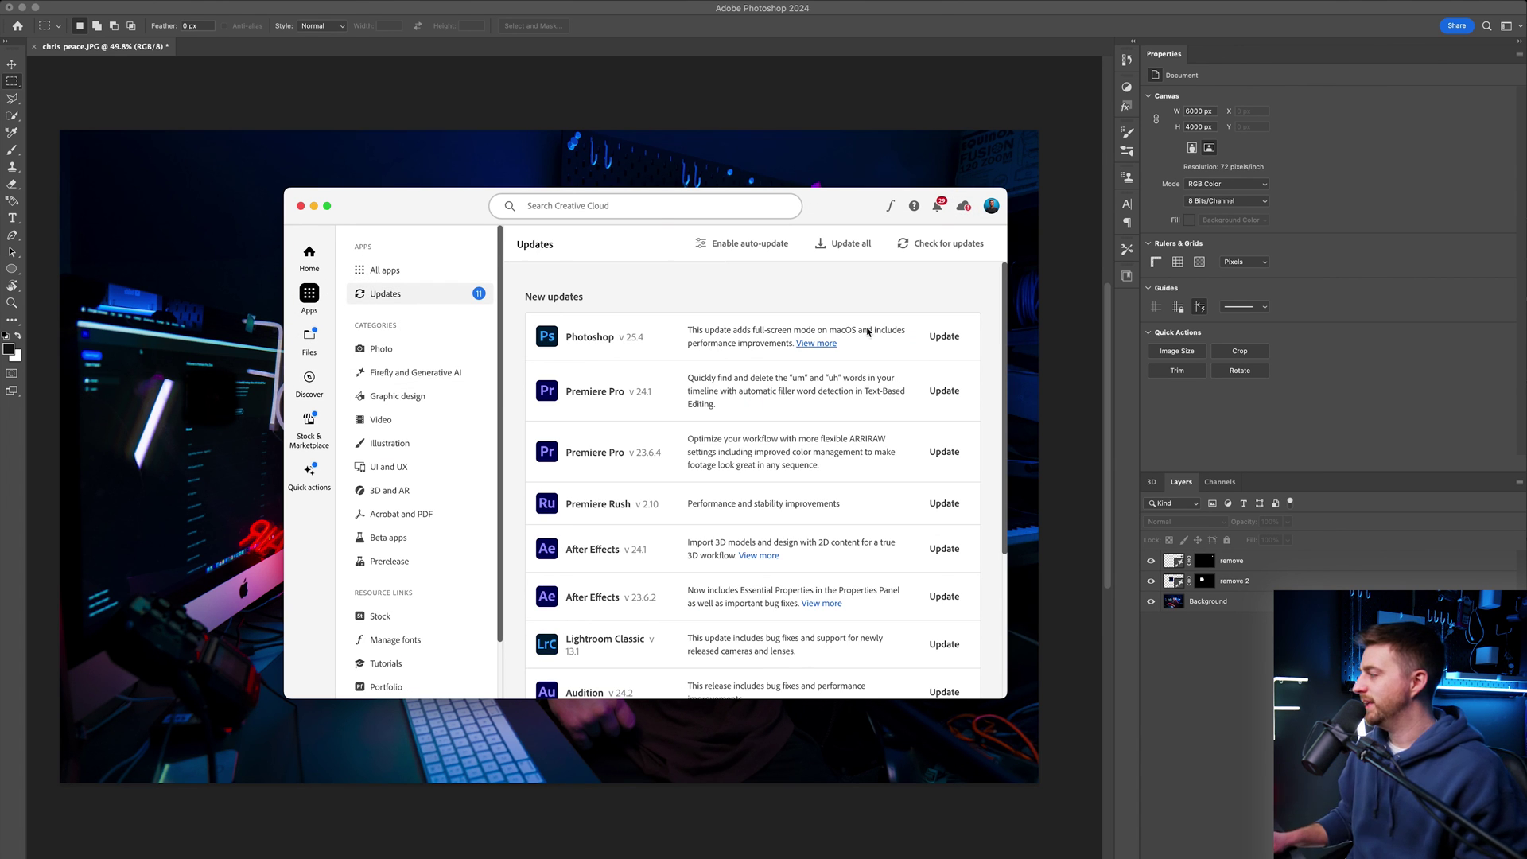
pyautogui.click(925, 337)
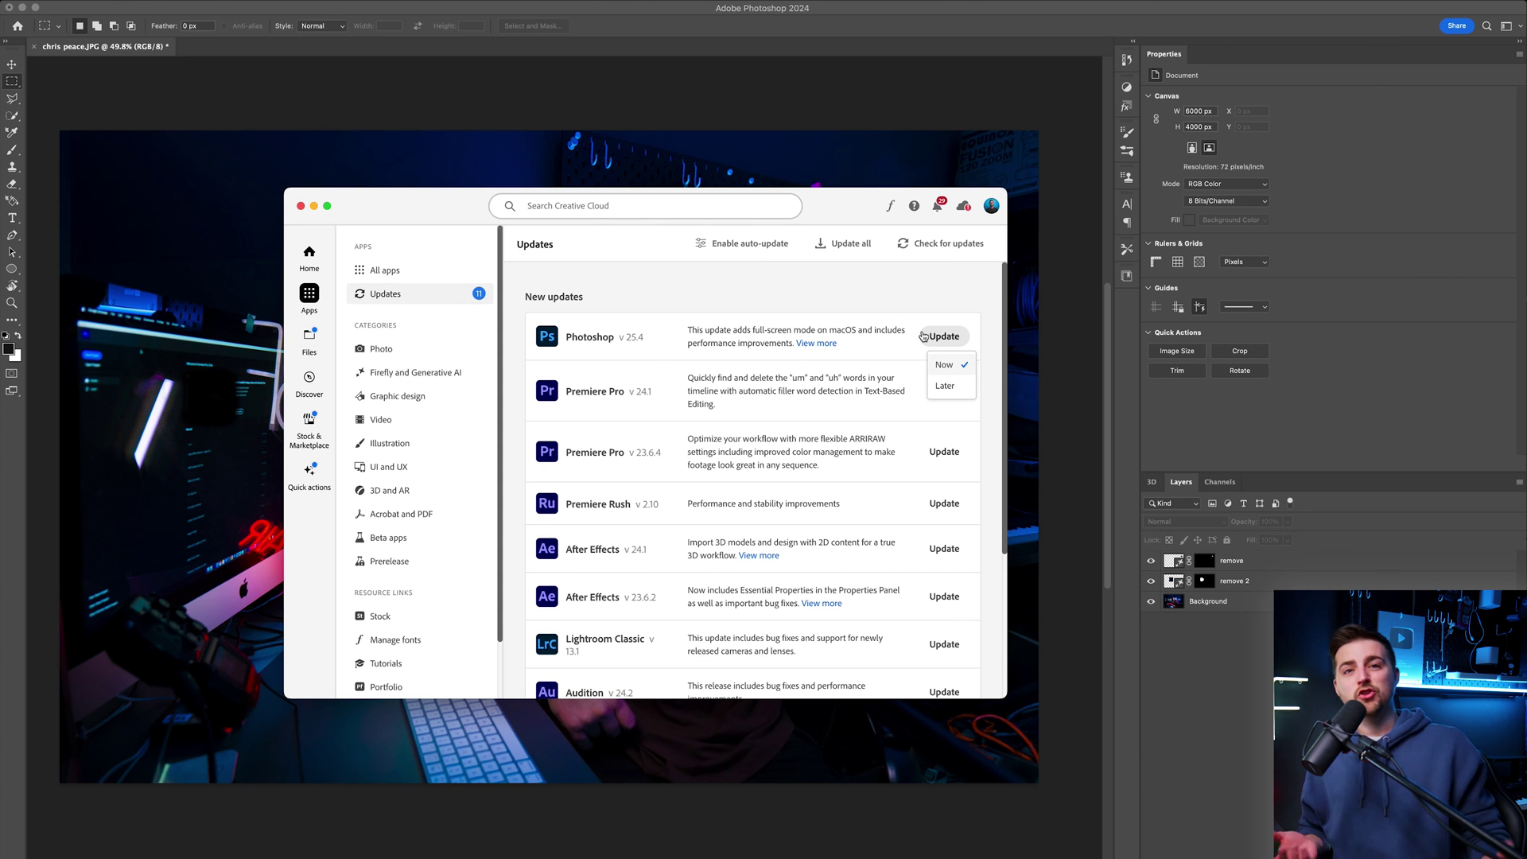